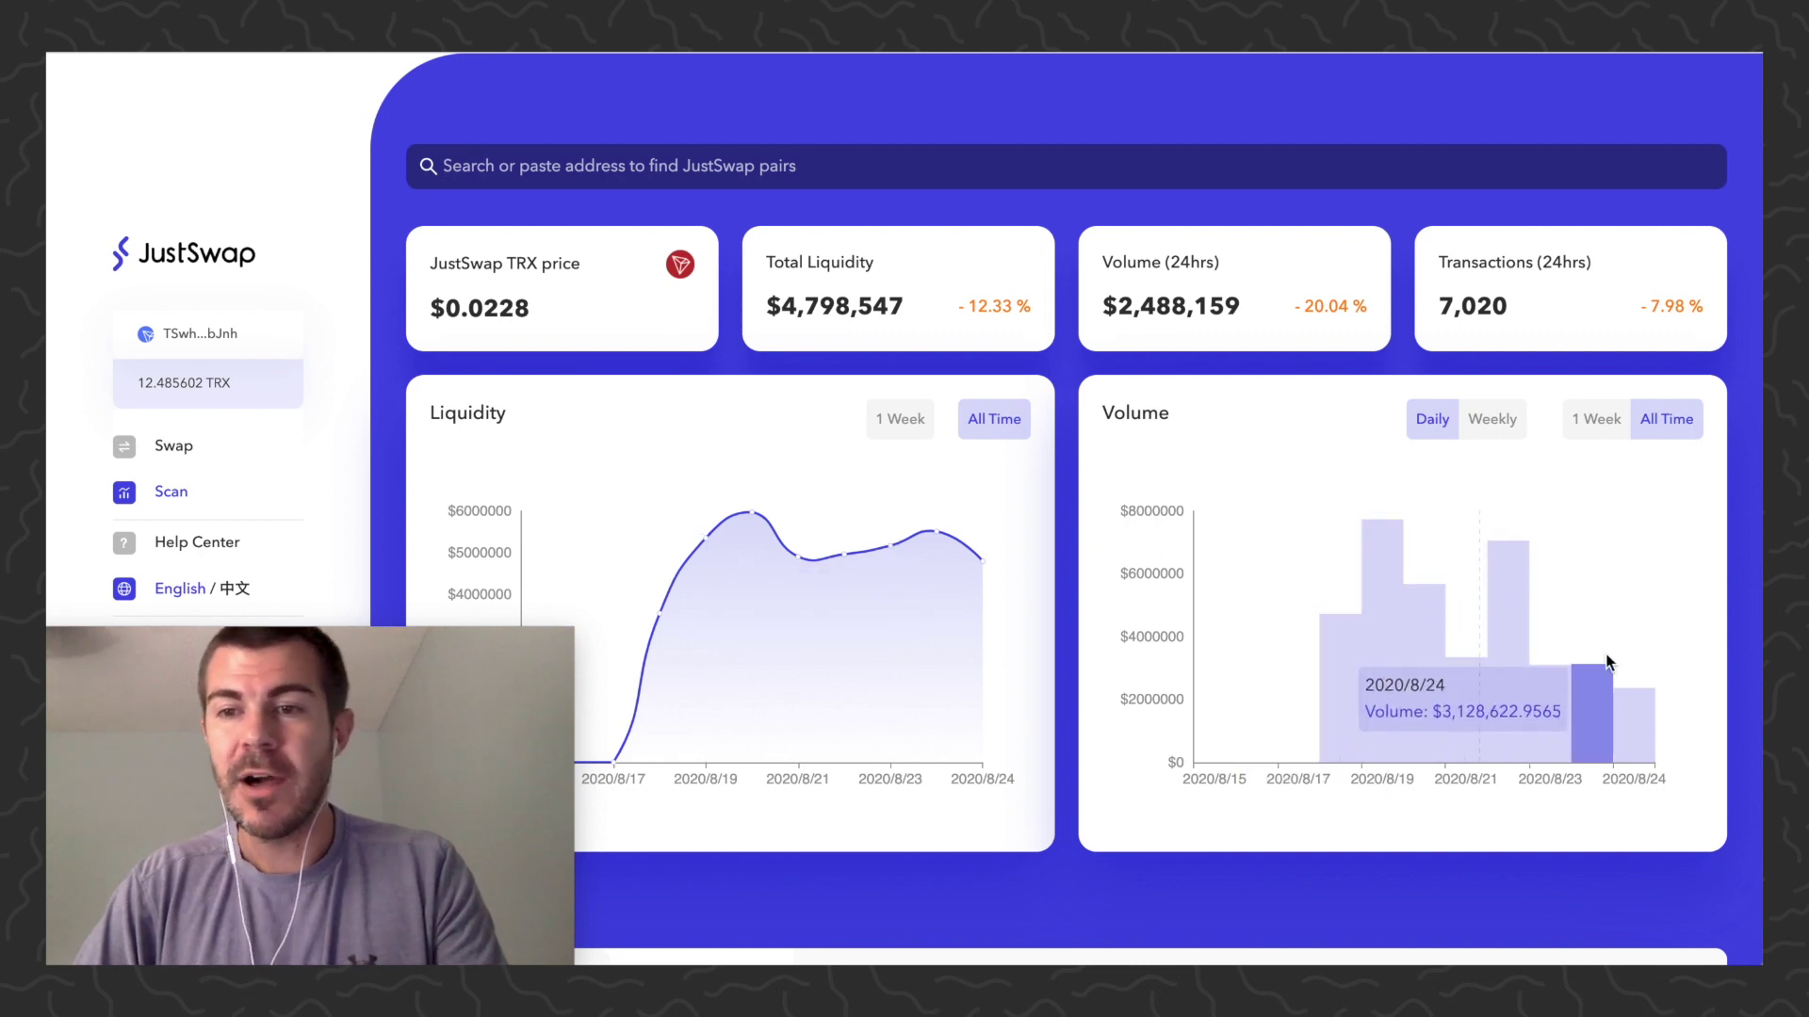
{"action": "scroll", "coordinate": [1067, 470], "scroll_direction": "down", "scroll_amount": 1}
{"action": "scroll", "coordinate": [1065, 471], "scroll_direction": "down", "scroll_amount": 4}
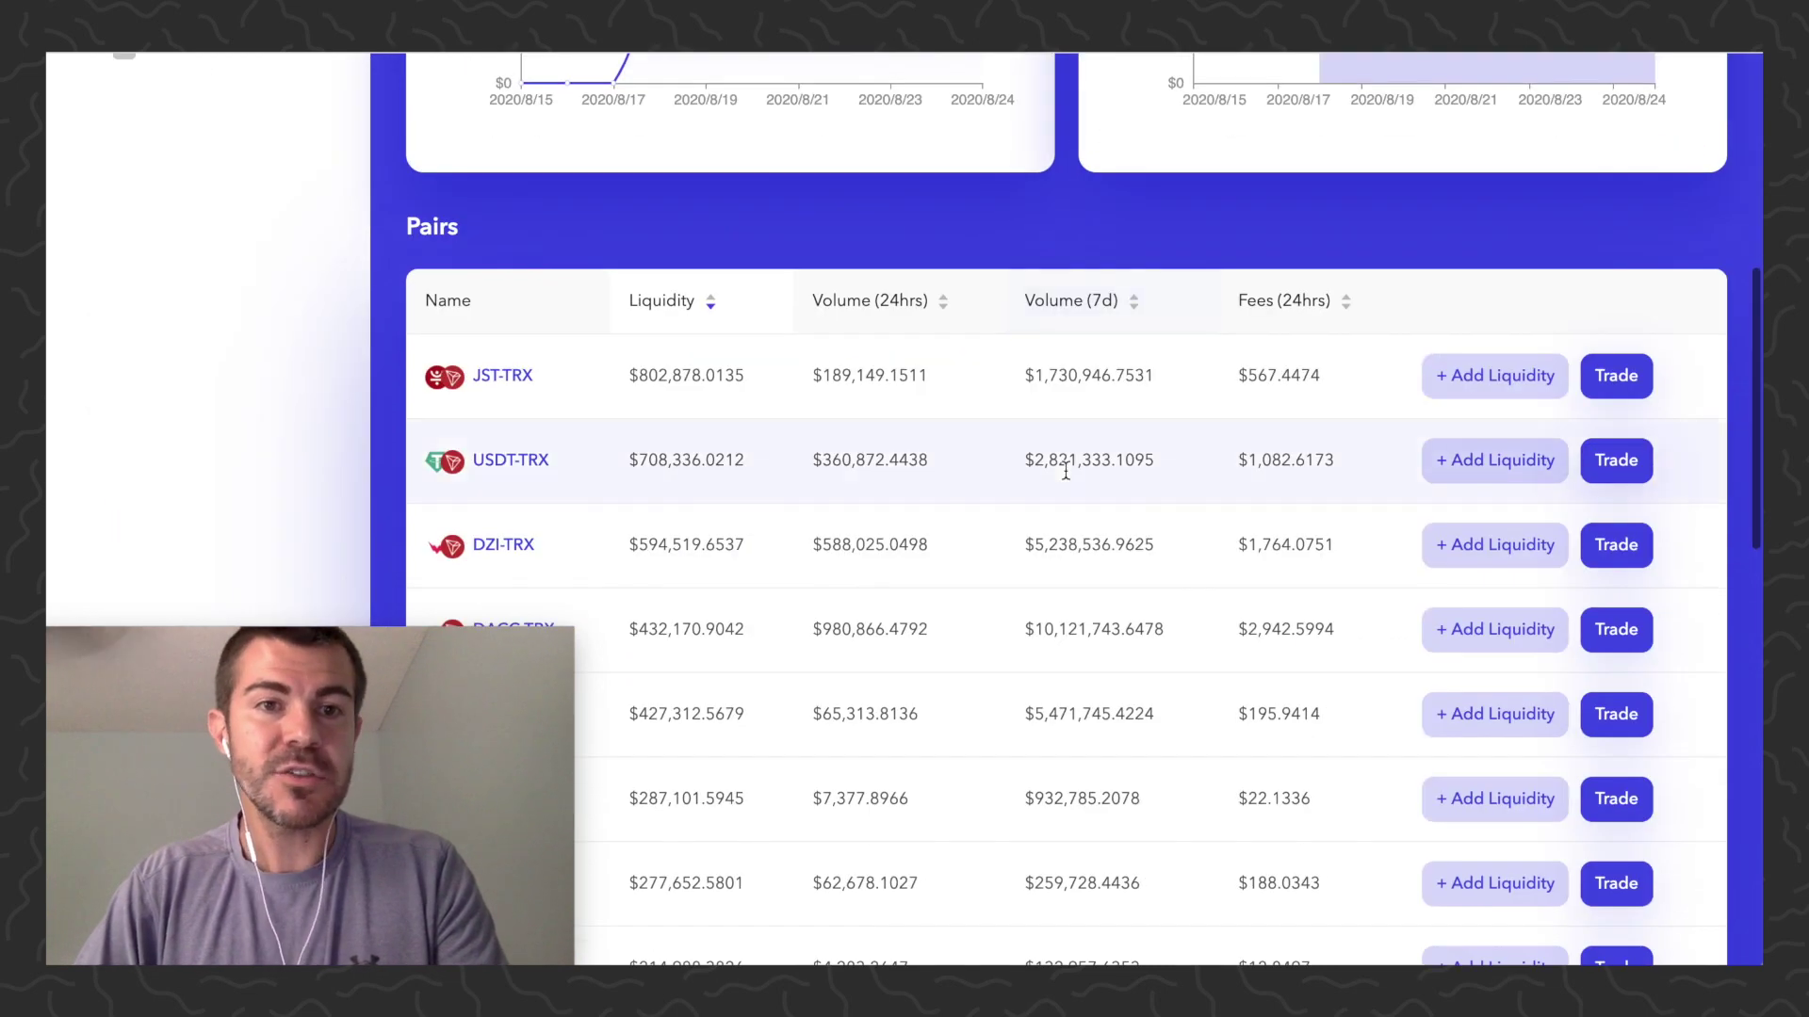
{"action": "scroll", "coordinate": [1065, 470], "scroll_direction": "down", "scroll_amount": 1}
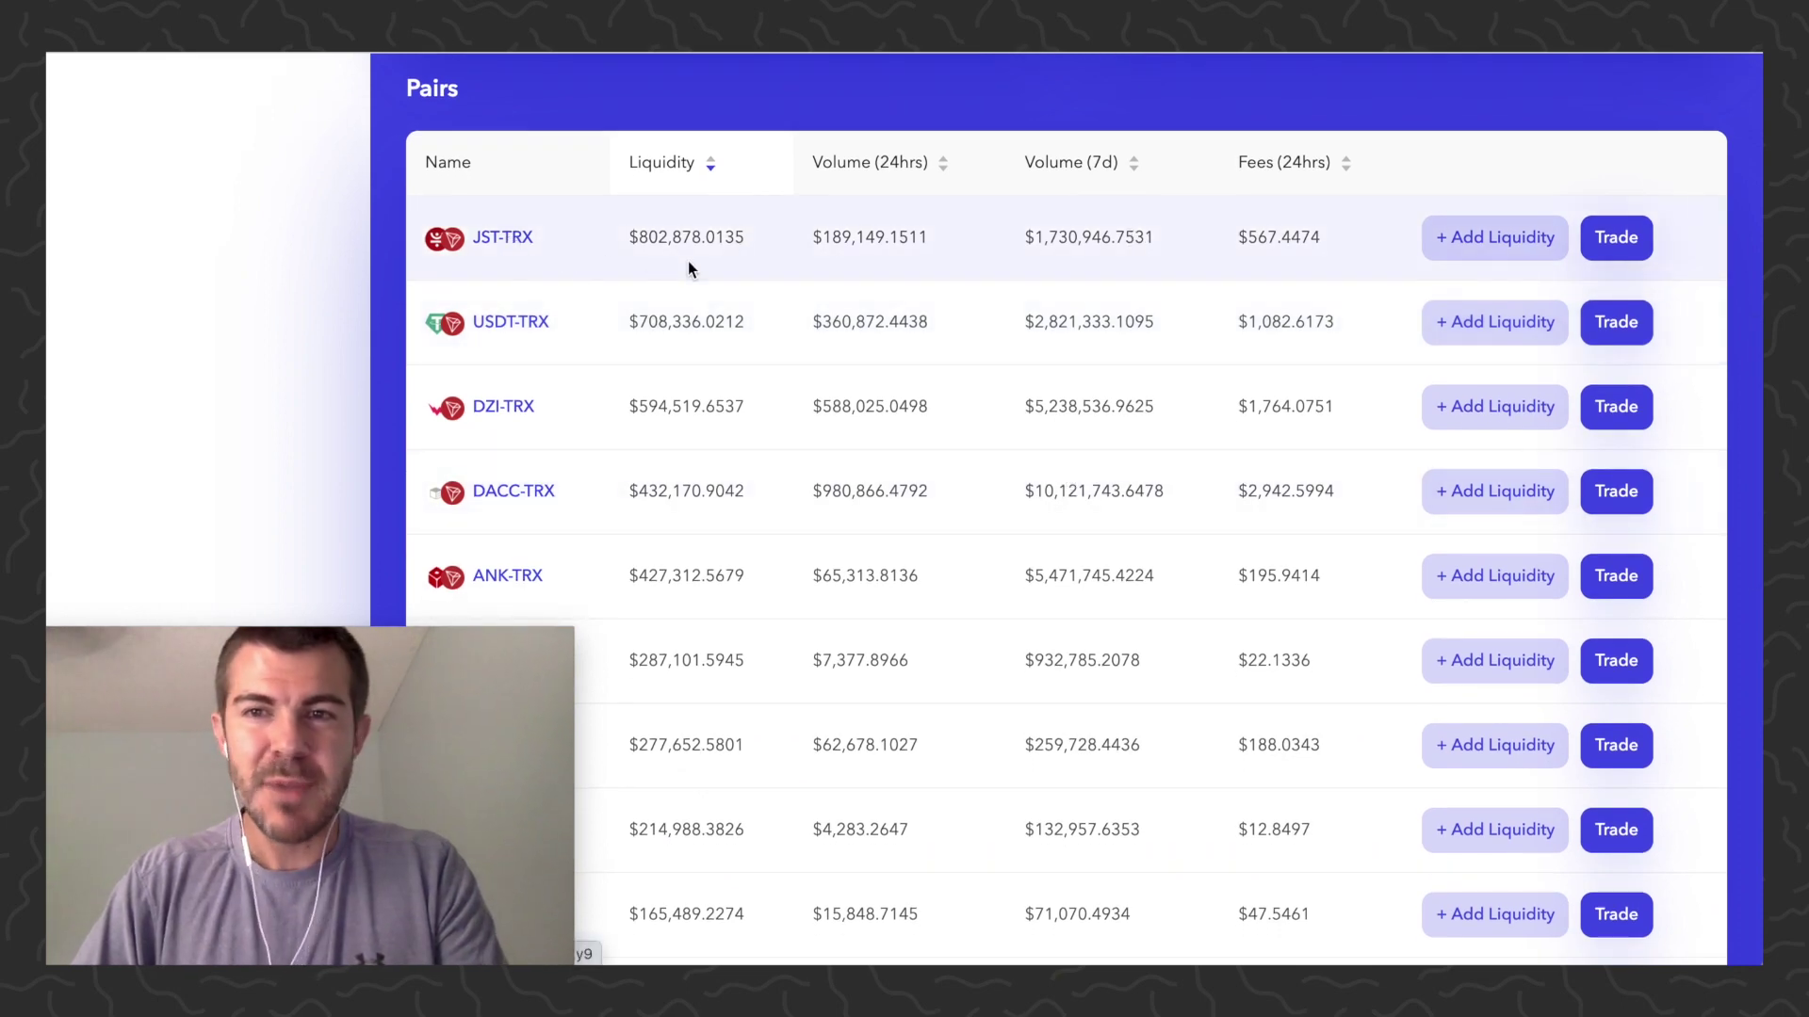
- Open the JST-TRX pair page and switch its Pair Stats chart to Price
{"action": "left_click", "coordinate": [507, 243]}
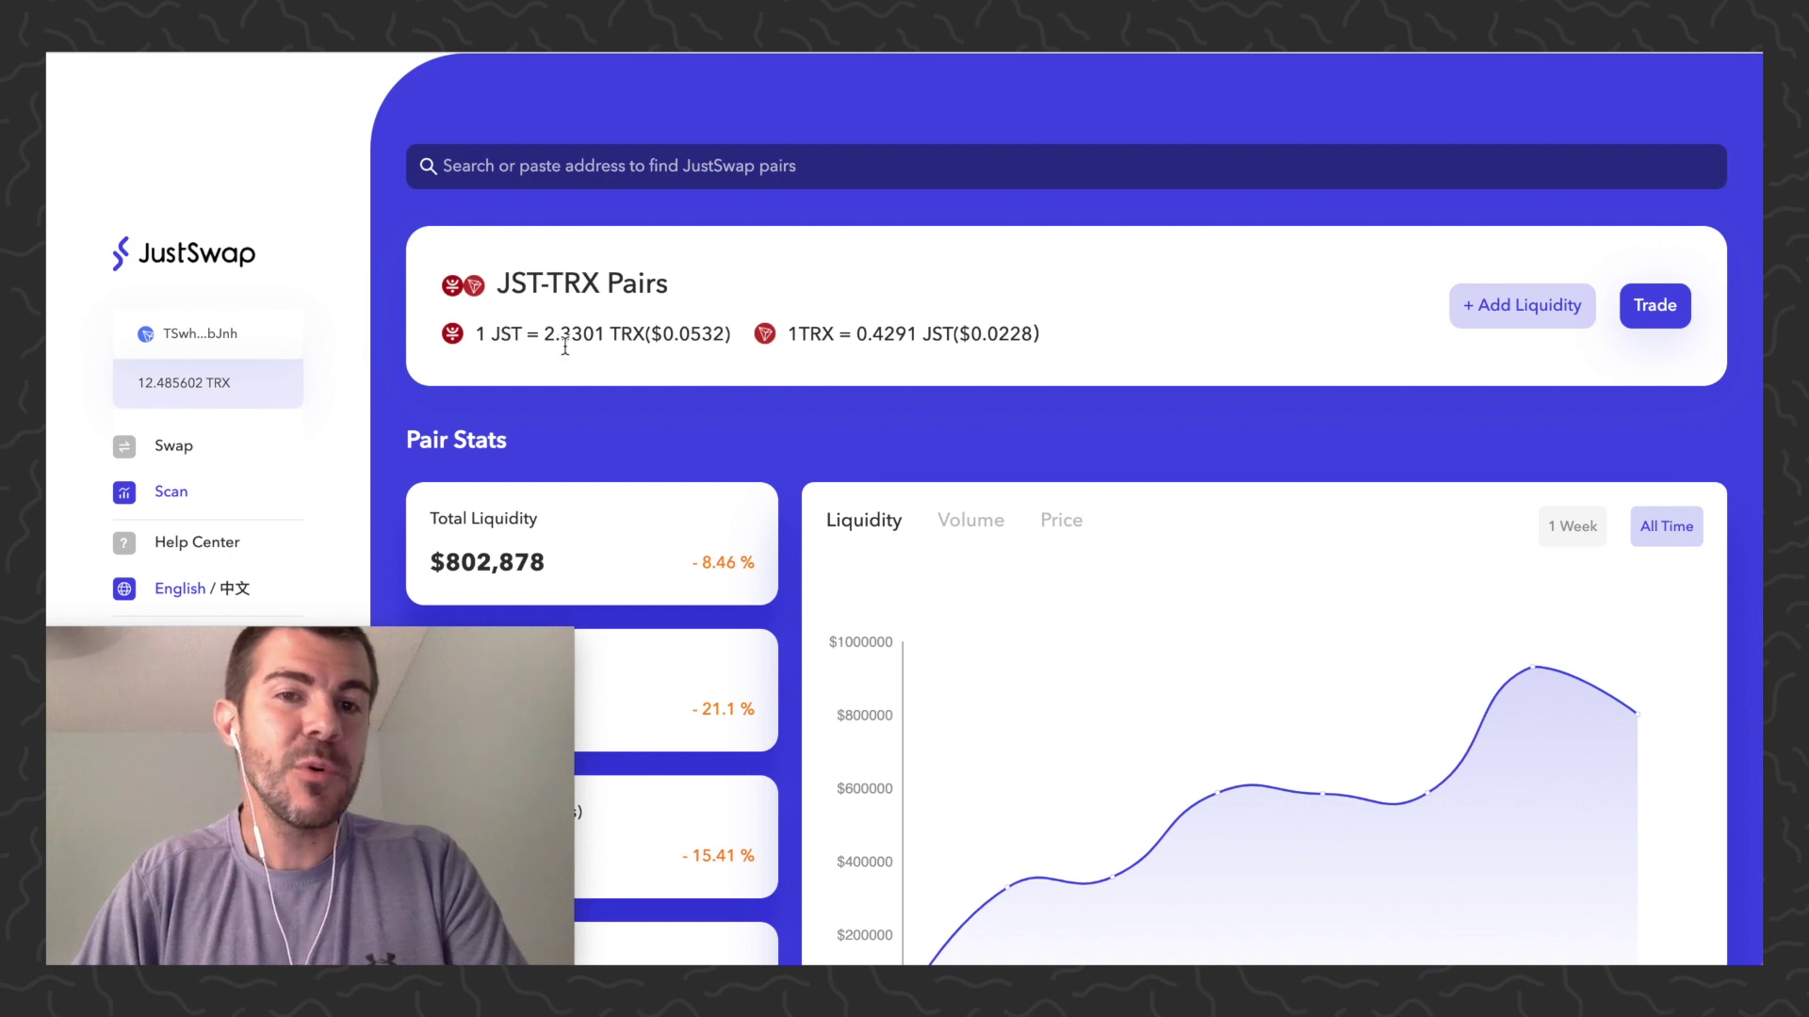
{"action": "scroll", "coordinate": [658, 247], "scroll_direction": "down", "scroll_amount": 3}
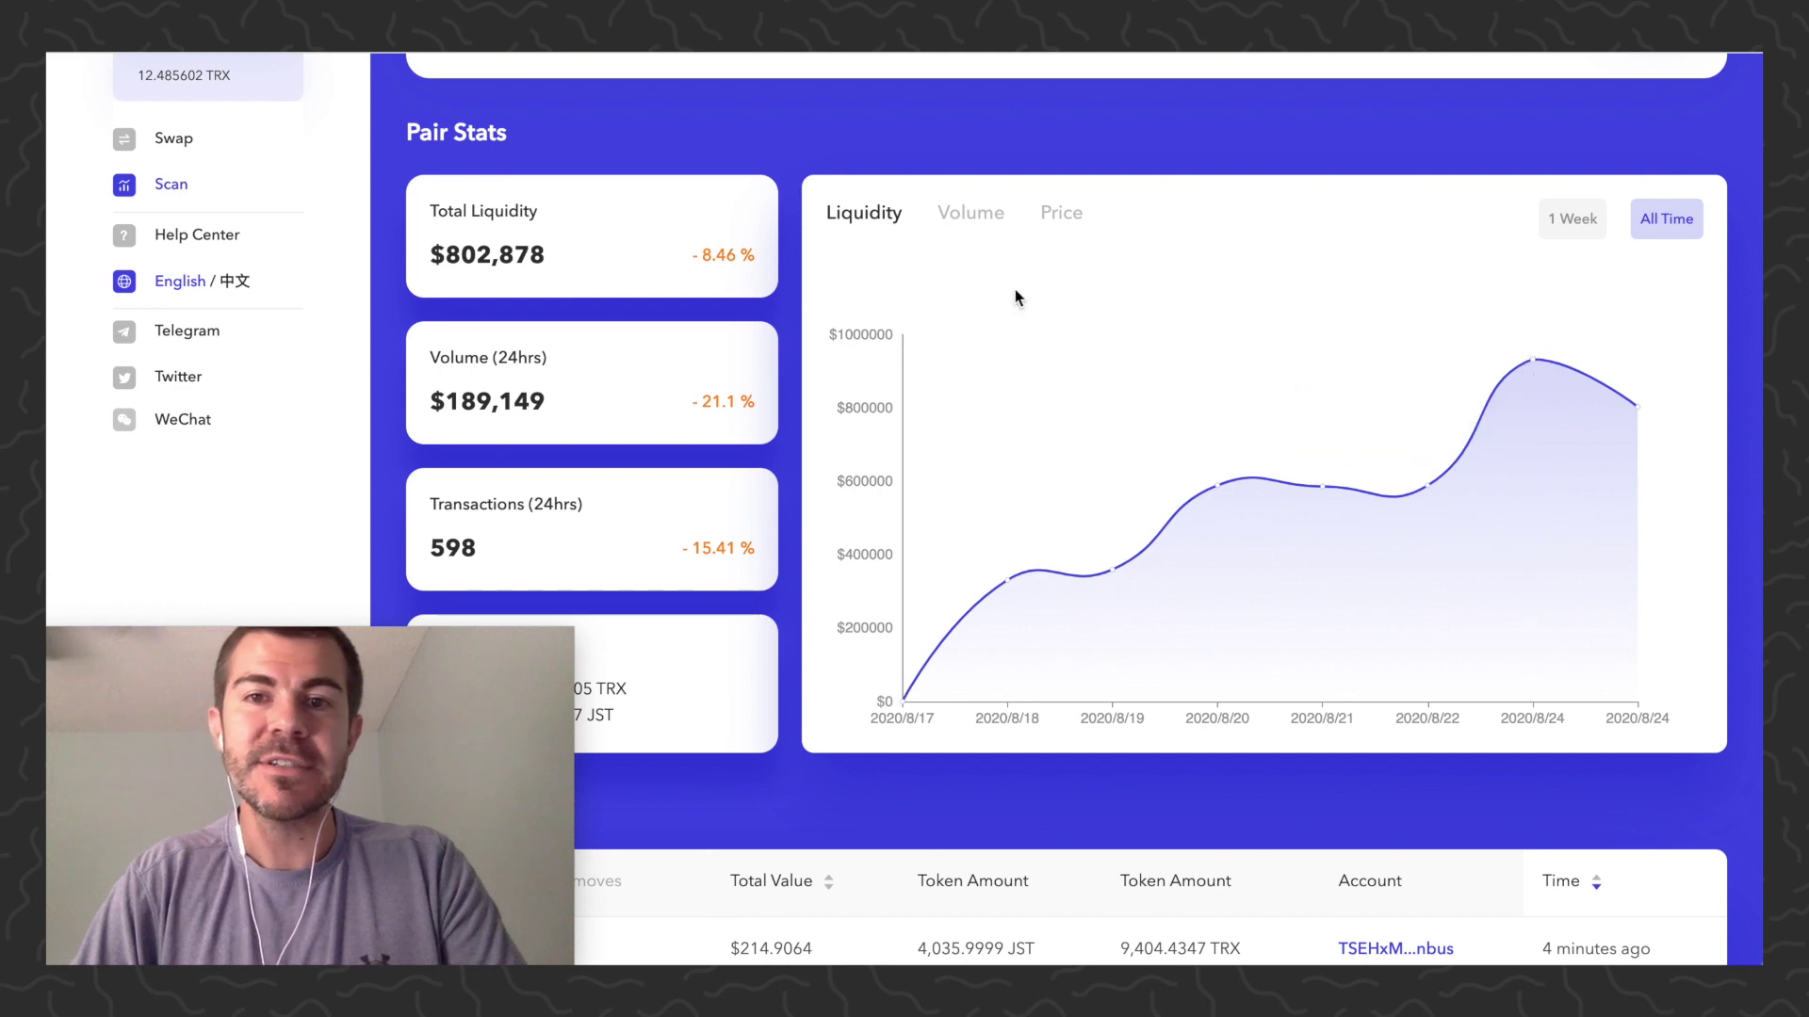
{"action": "left_click", "coordinate": [1063, 215]}
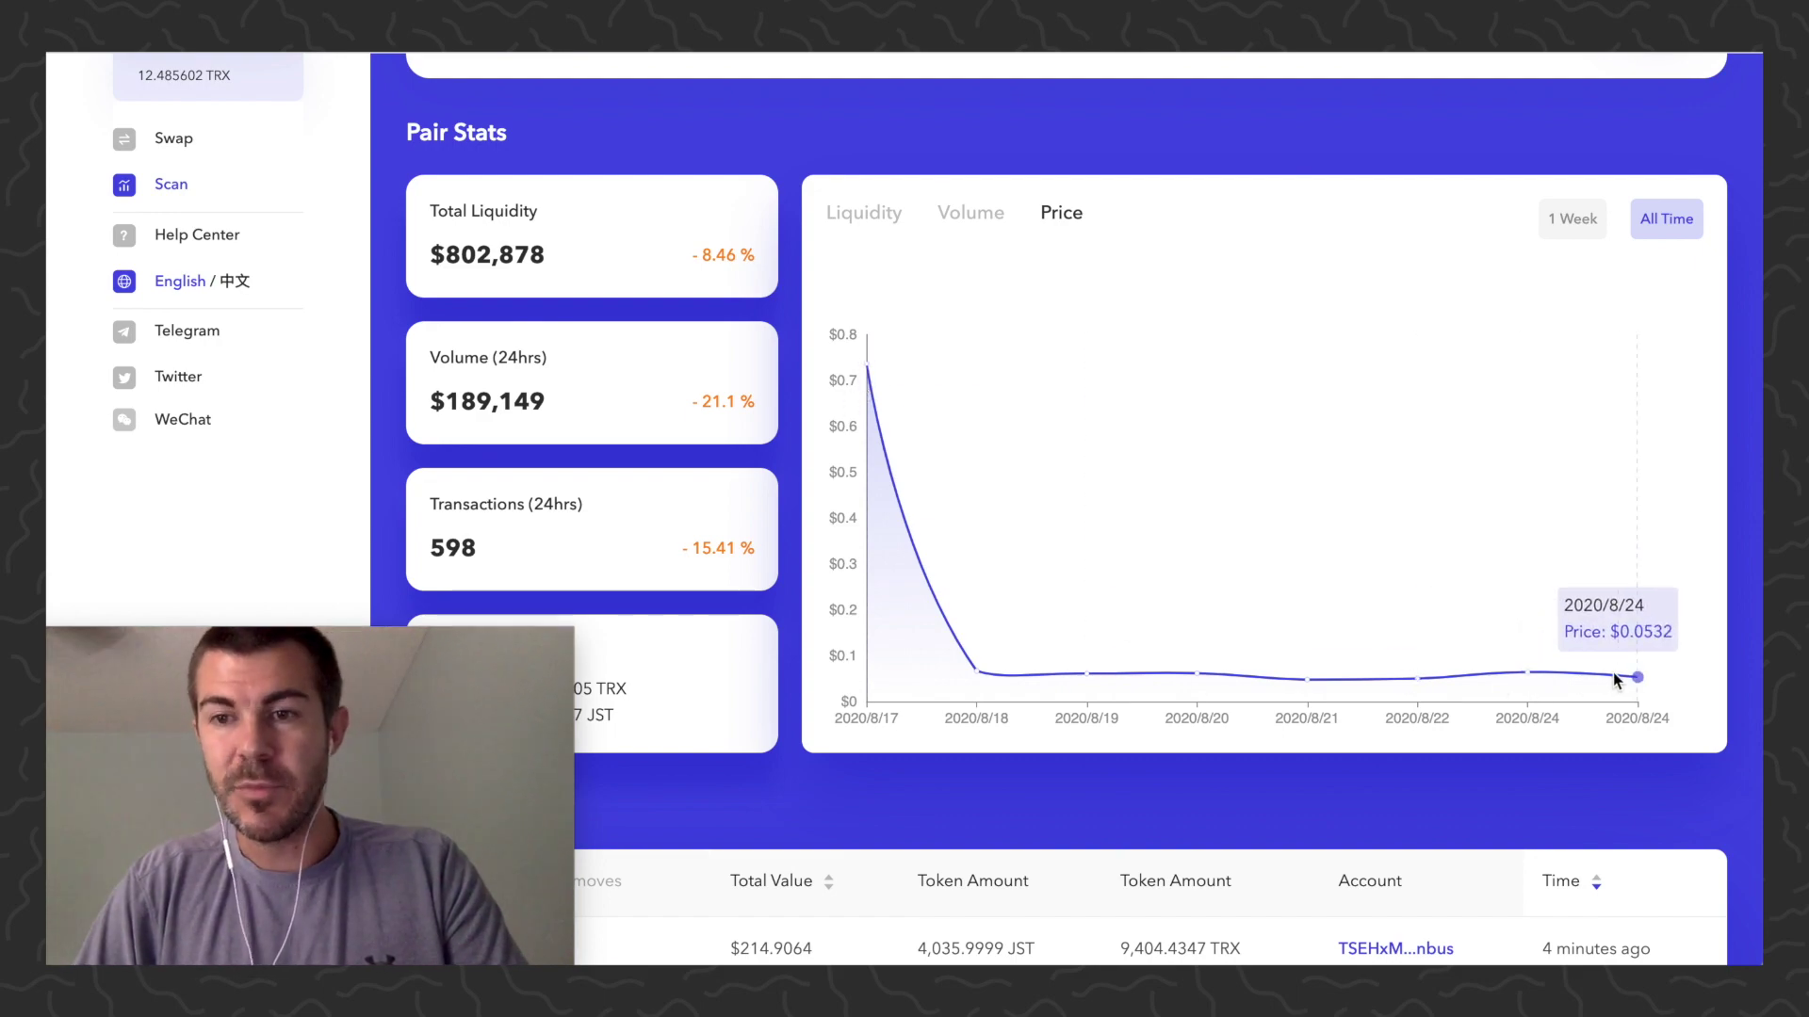
{"action": "scroll", "coordinate": [892, 416], "scroll_direction": "down", "scroll_amount": 6}
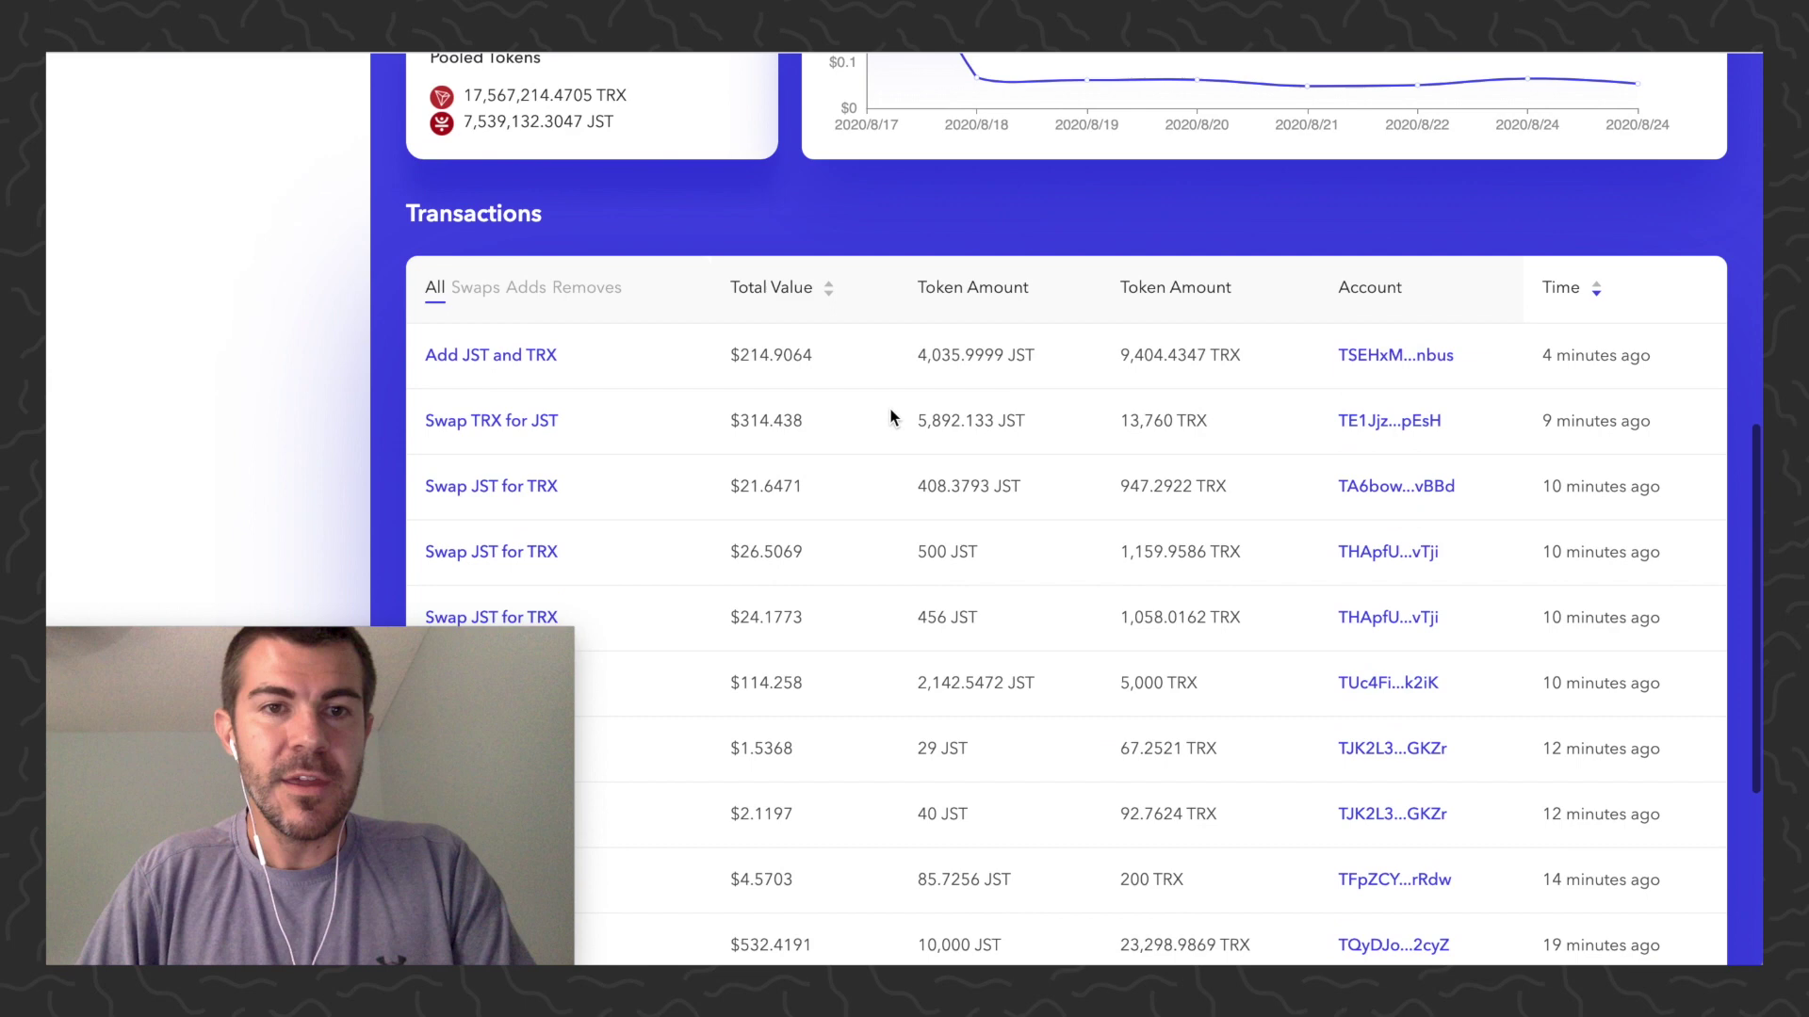
{"action": "scroll", "coordinate": [892, 415], "scroll_direction": "up", "scroll_amount": 1}
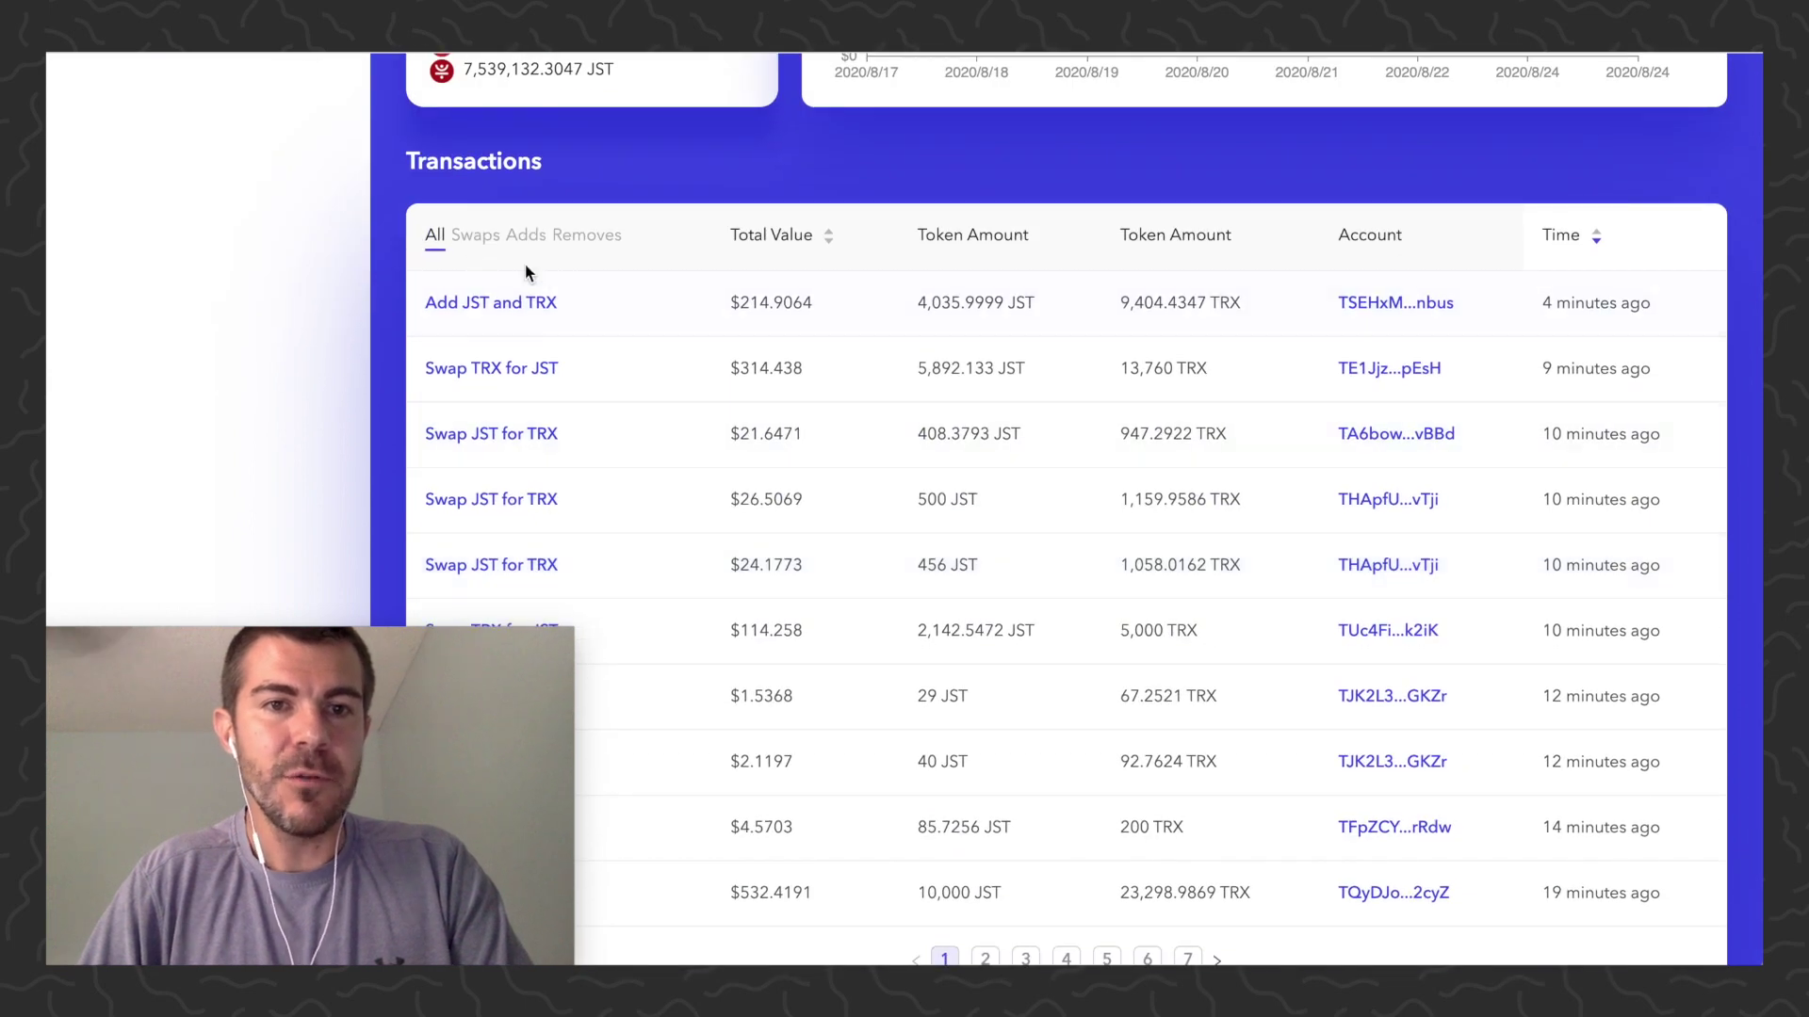
{"action": "scroll", "coordinate": [680, 298], "scroll_direction": "down", "scroll_amount": 1}
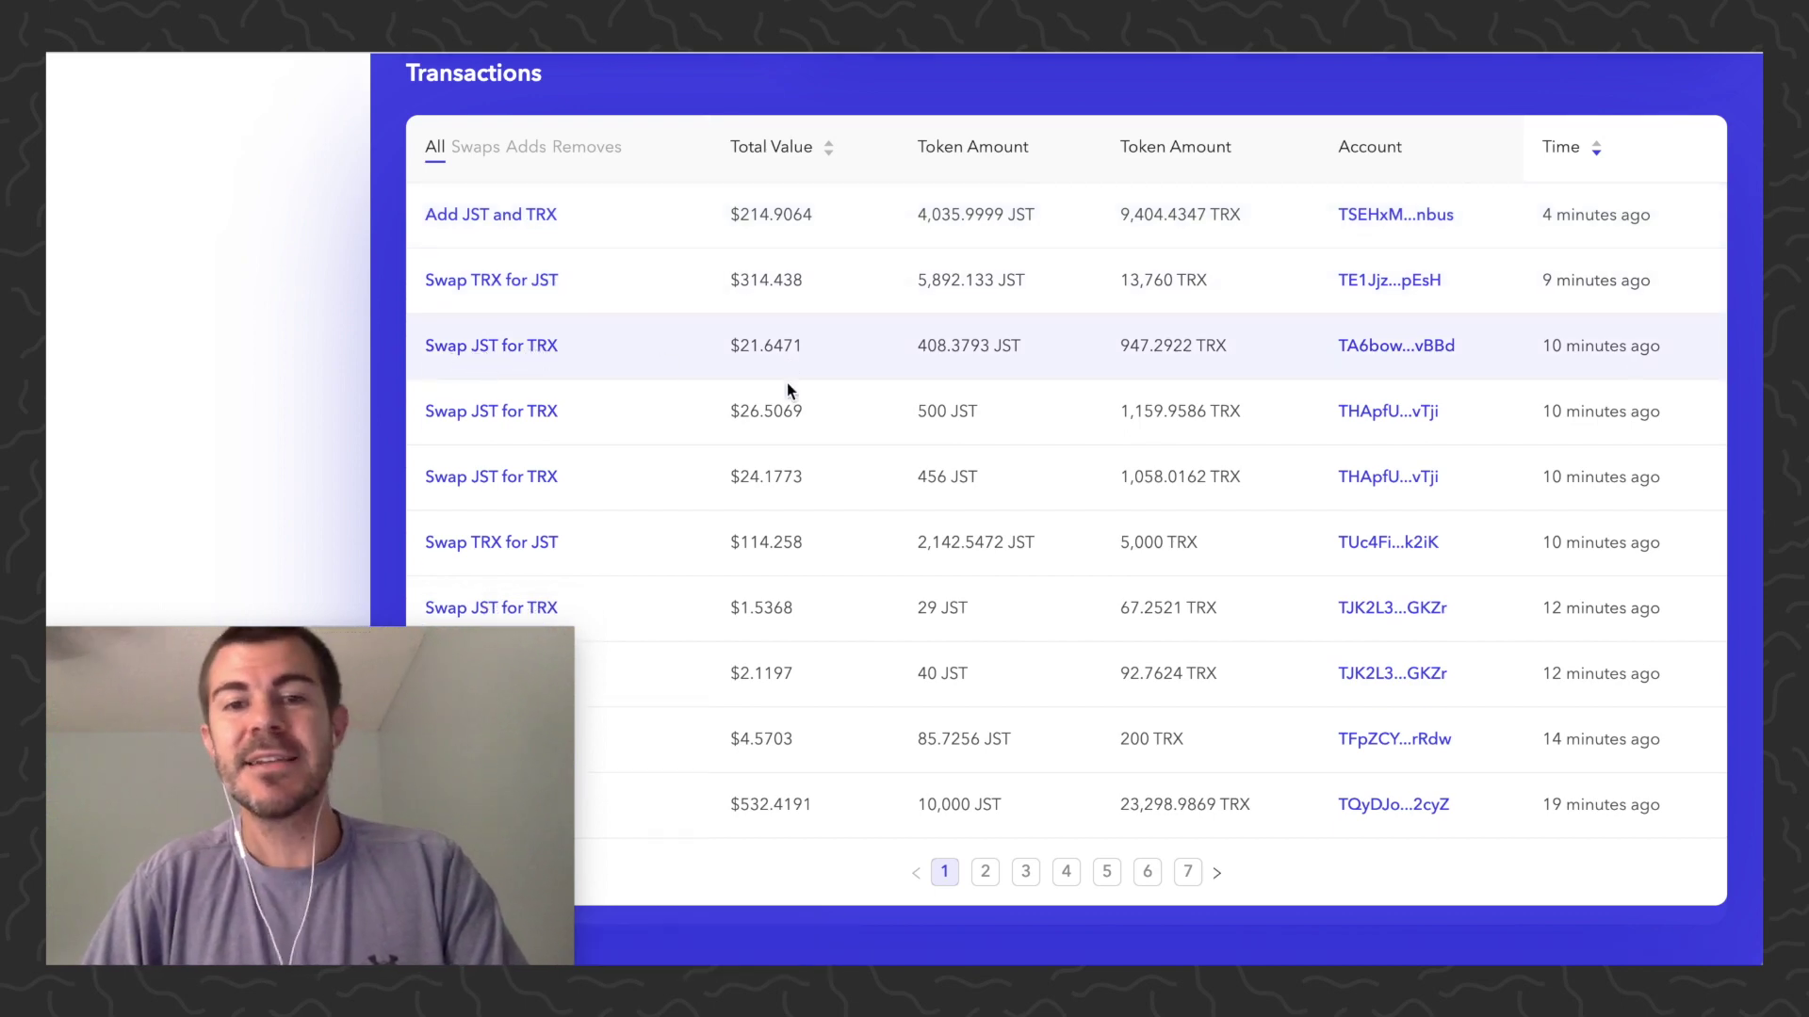
{"action": "scroll", "coordinate": [786, 383], "scroll_direction": "down", "scroll_amount": 4}
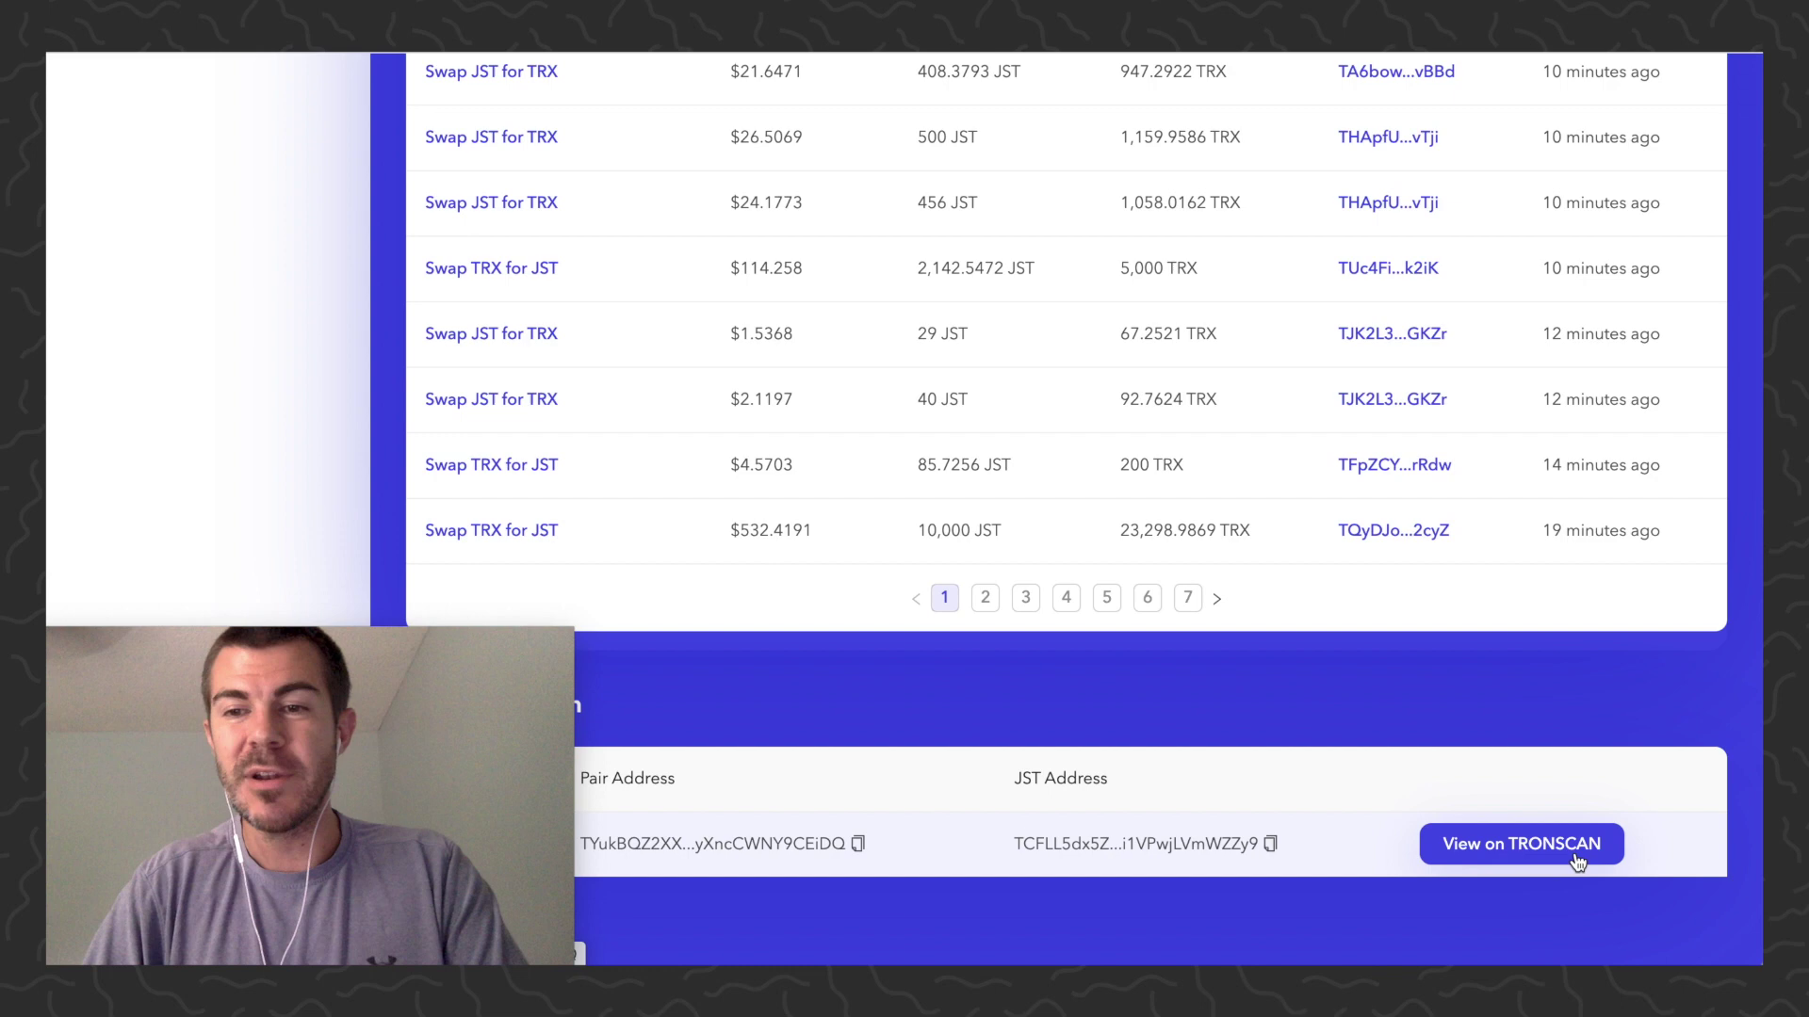
{"action": "scroll", "coordinate": [1250, 708], "scroll_direction": "up", "scroll_amount": 15}
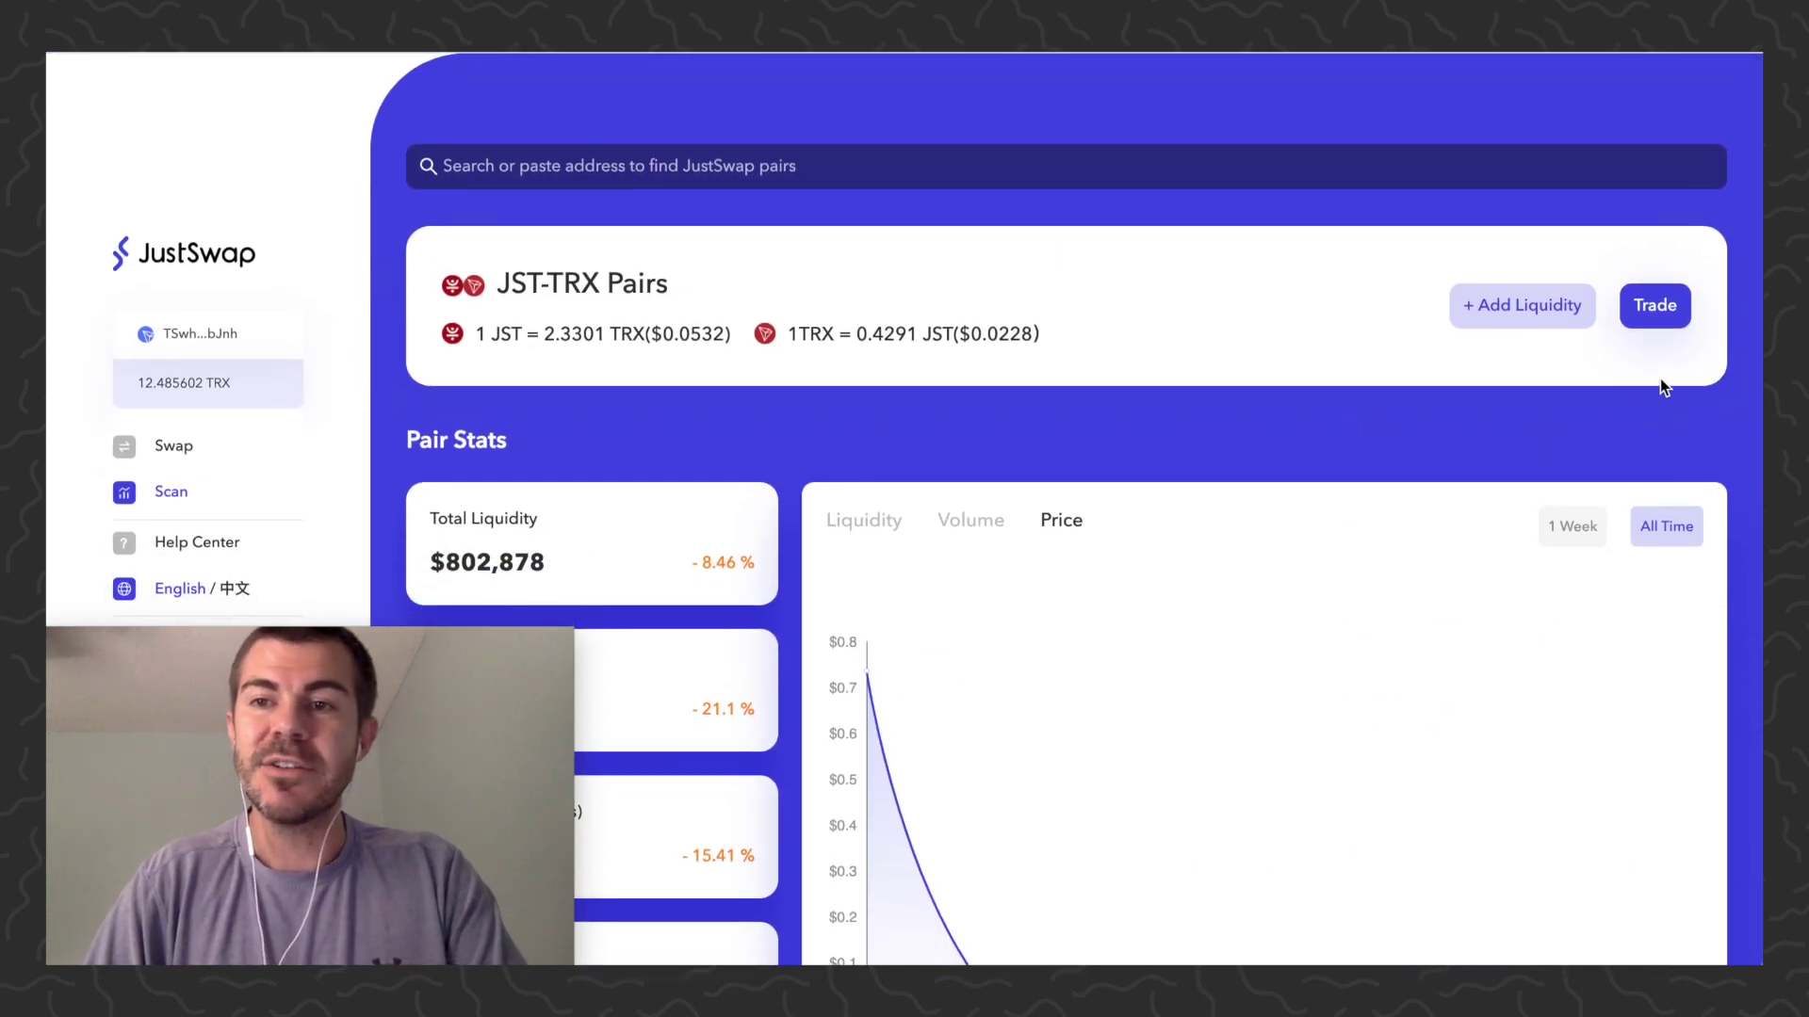
- Start trading JST-TRX, then close the wallet popup showing 12.485602 TRX and 3014.093981 JST
{"action": "left_click", "coordinate": [1656, 307]}
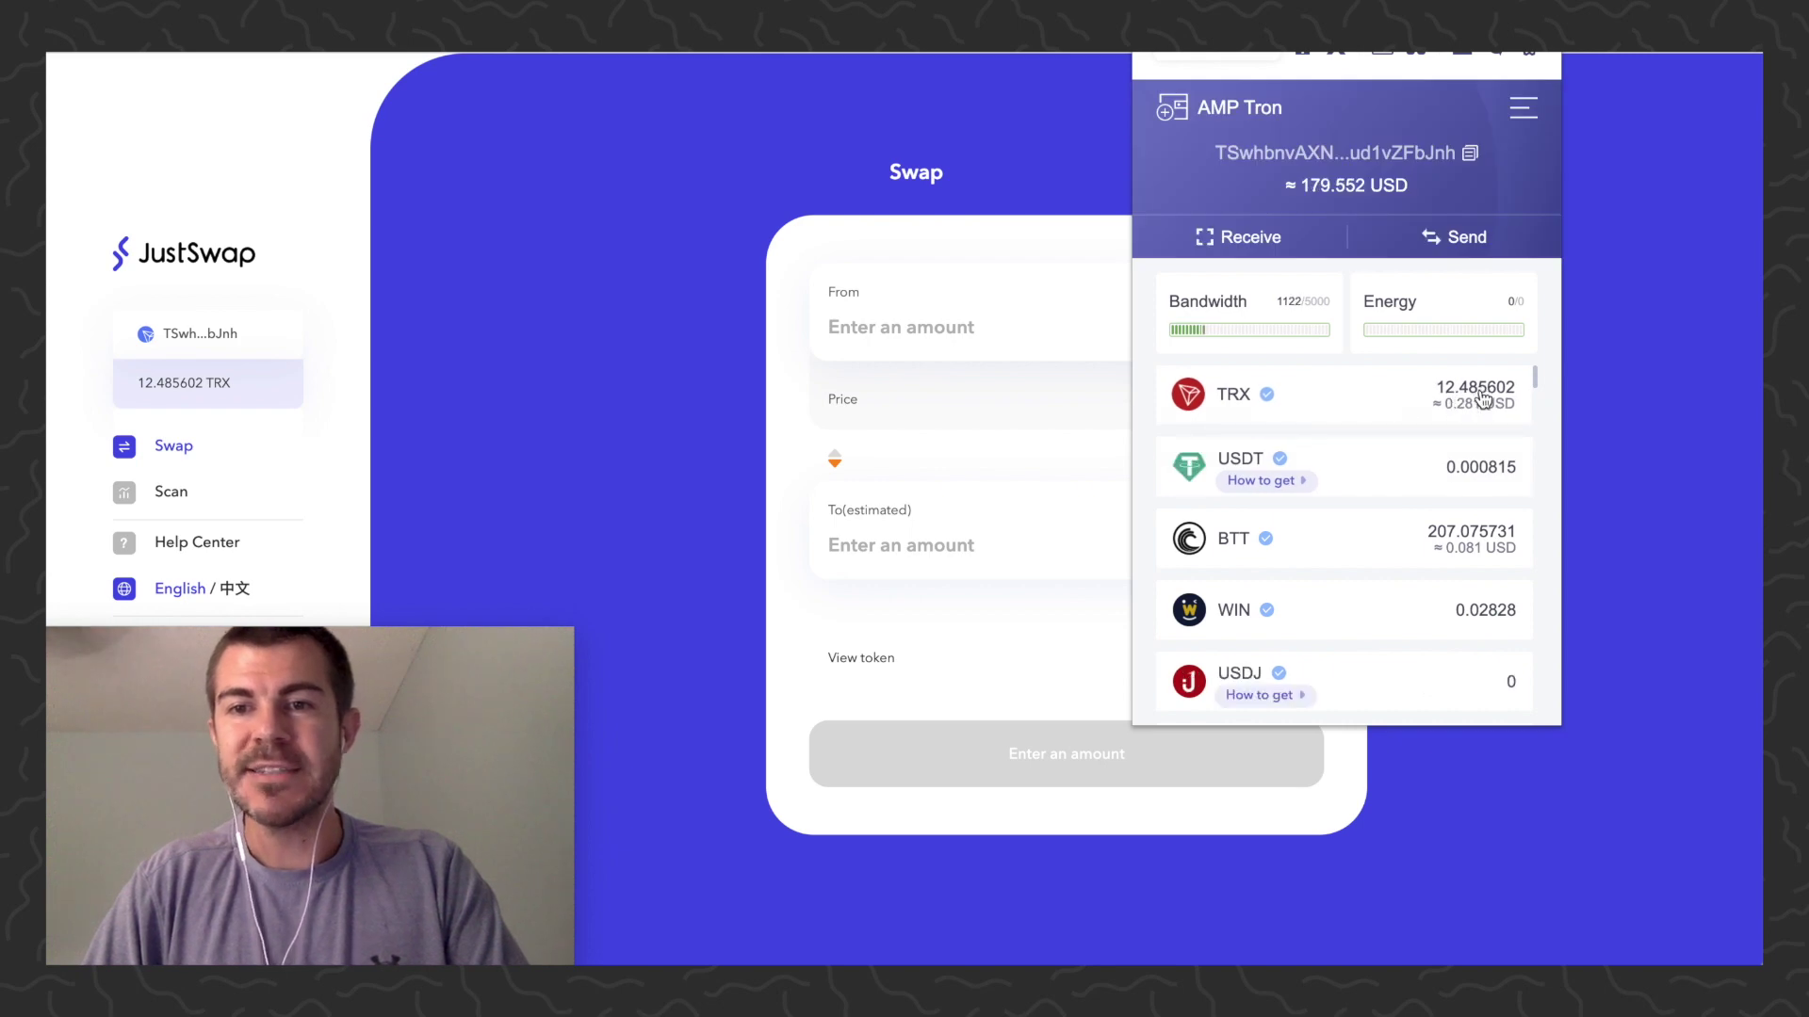
{"action": "scroll", "coordinate": [1414, 566], "scroll_direction": "down", "scroll_amount": 2}
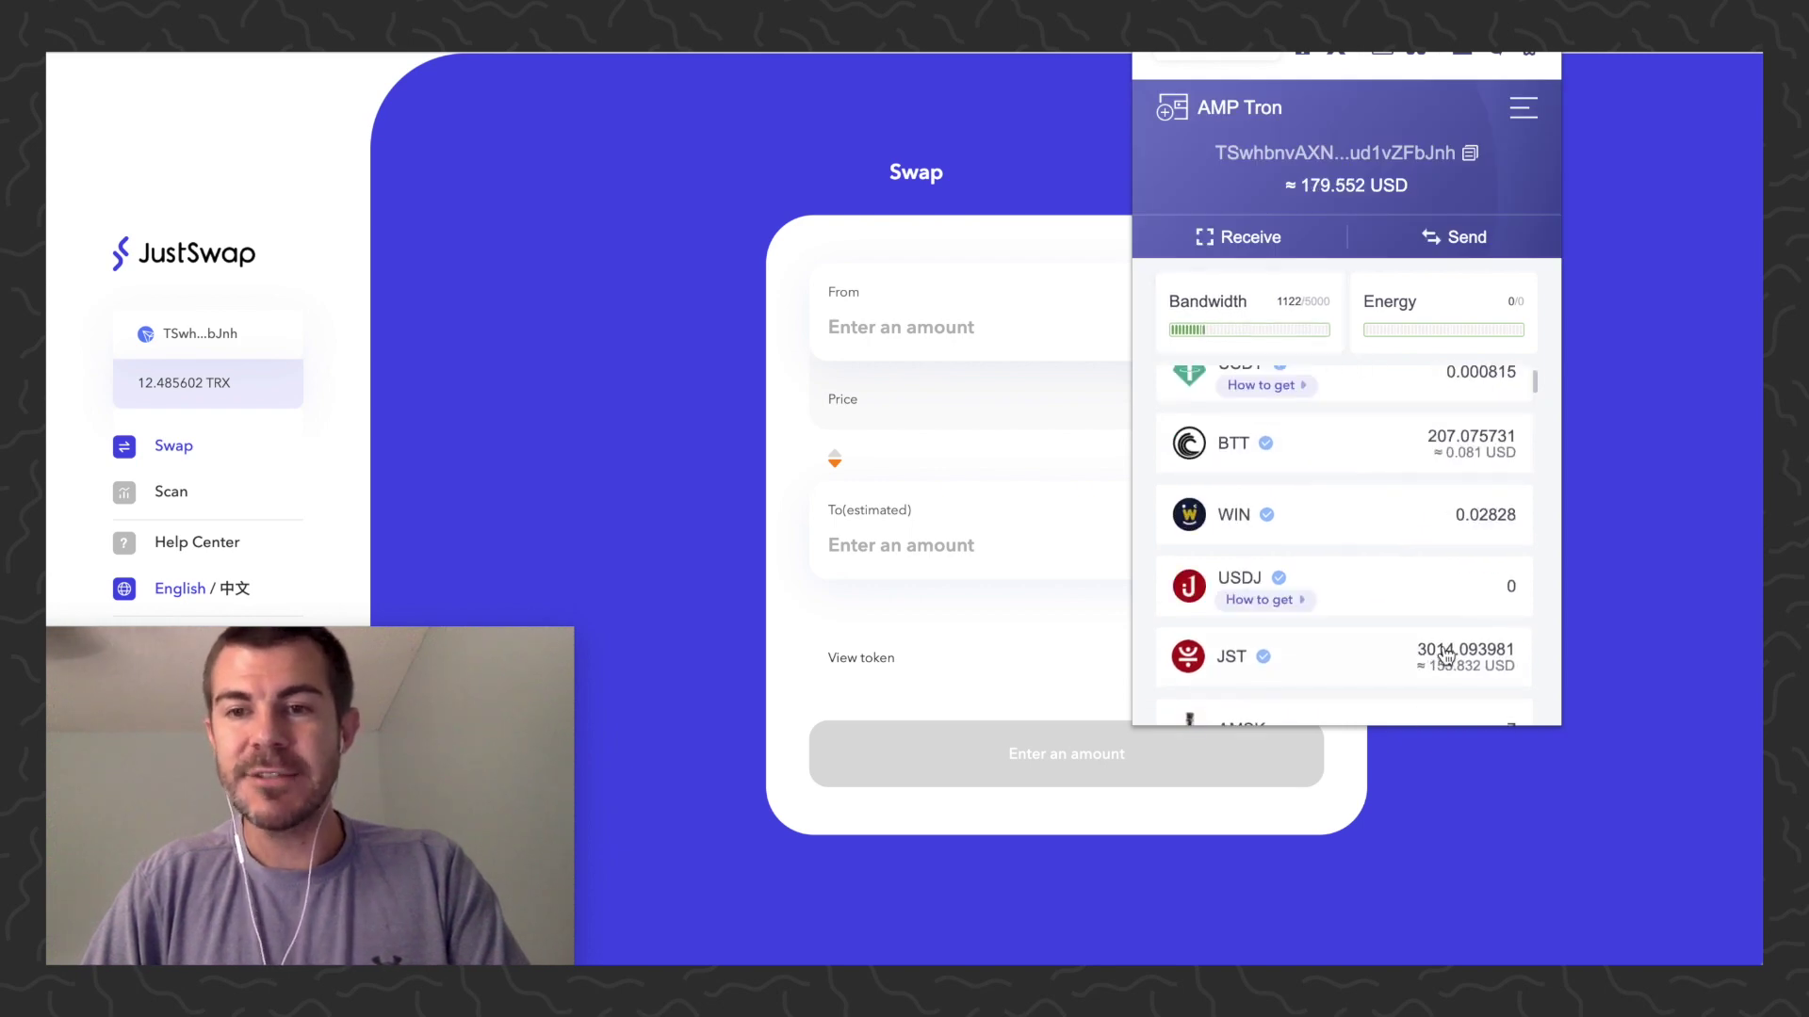
{"action": "scroll", "coordinate": [1413, 623], "scroll_direction": "up", "scroll_amount": 3}
{"action": "left_click", "coordinate": [1091, 384]}
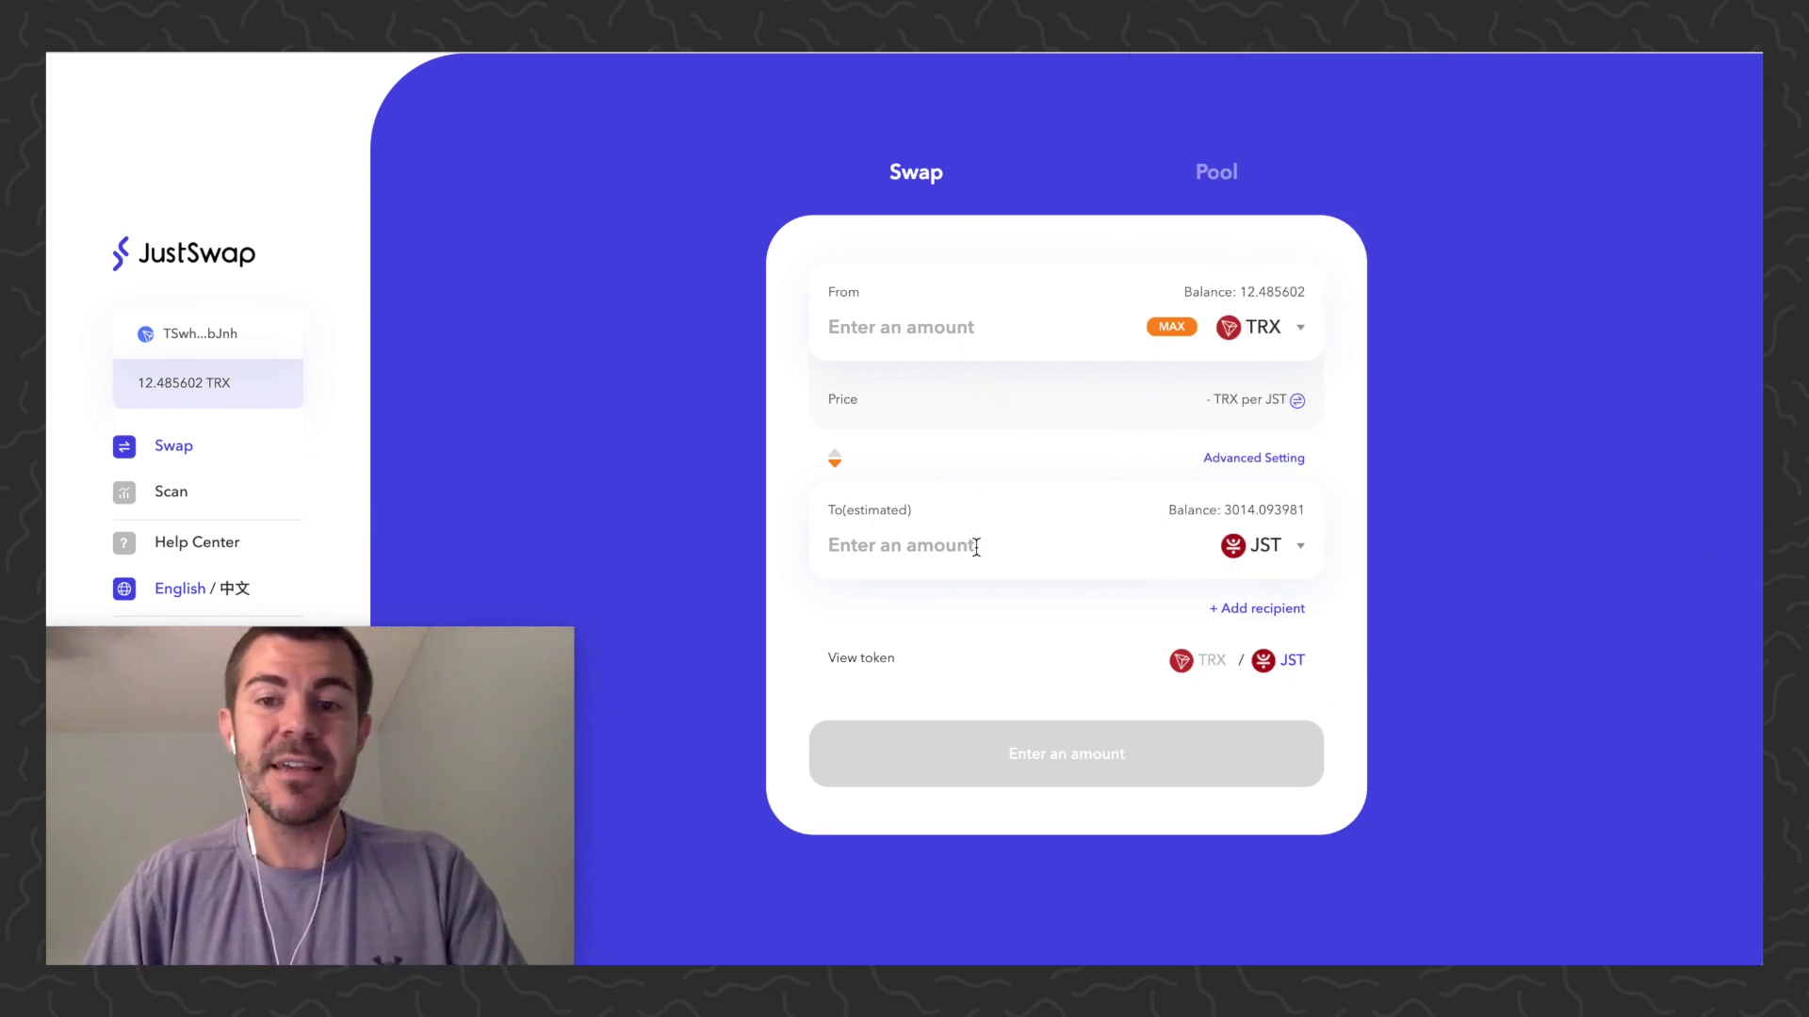
- Keep TRX as the sold token and enter 2.4 TRX, estimating 1.0271 JST
{"action": "left_click", "coordinate": [836, 460]}
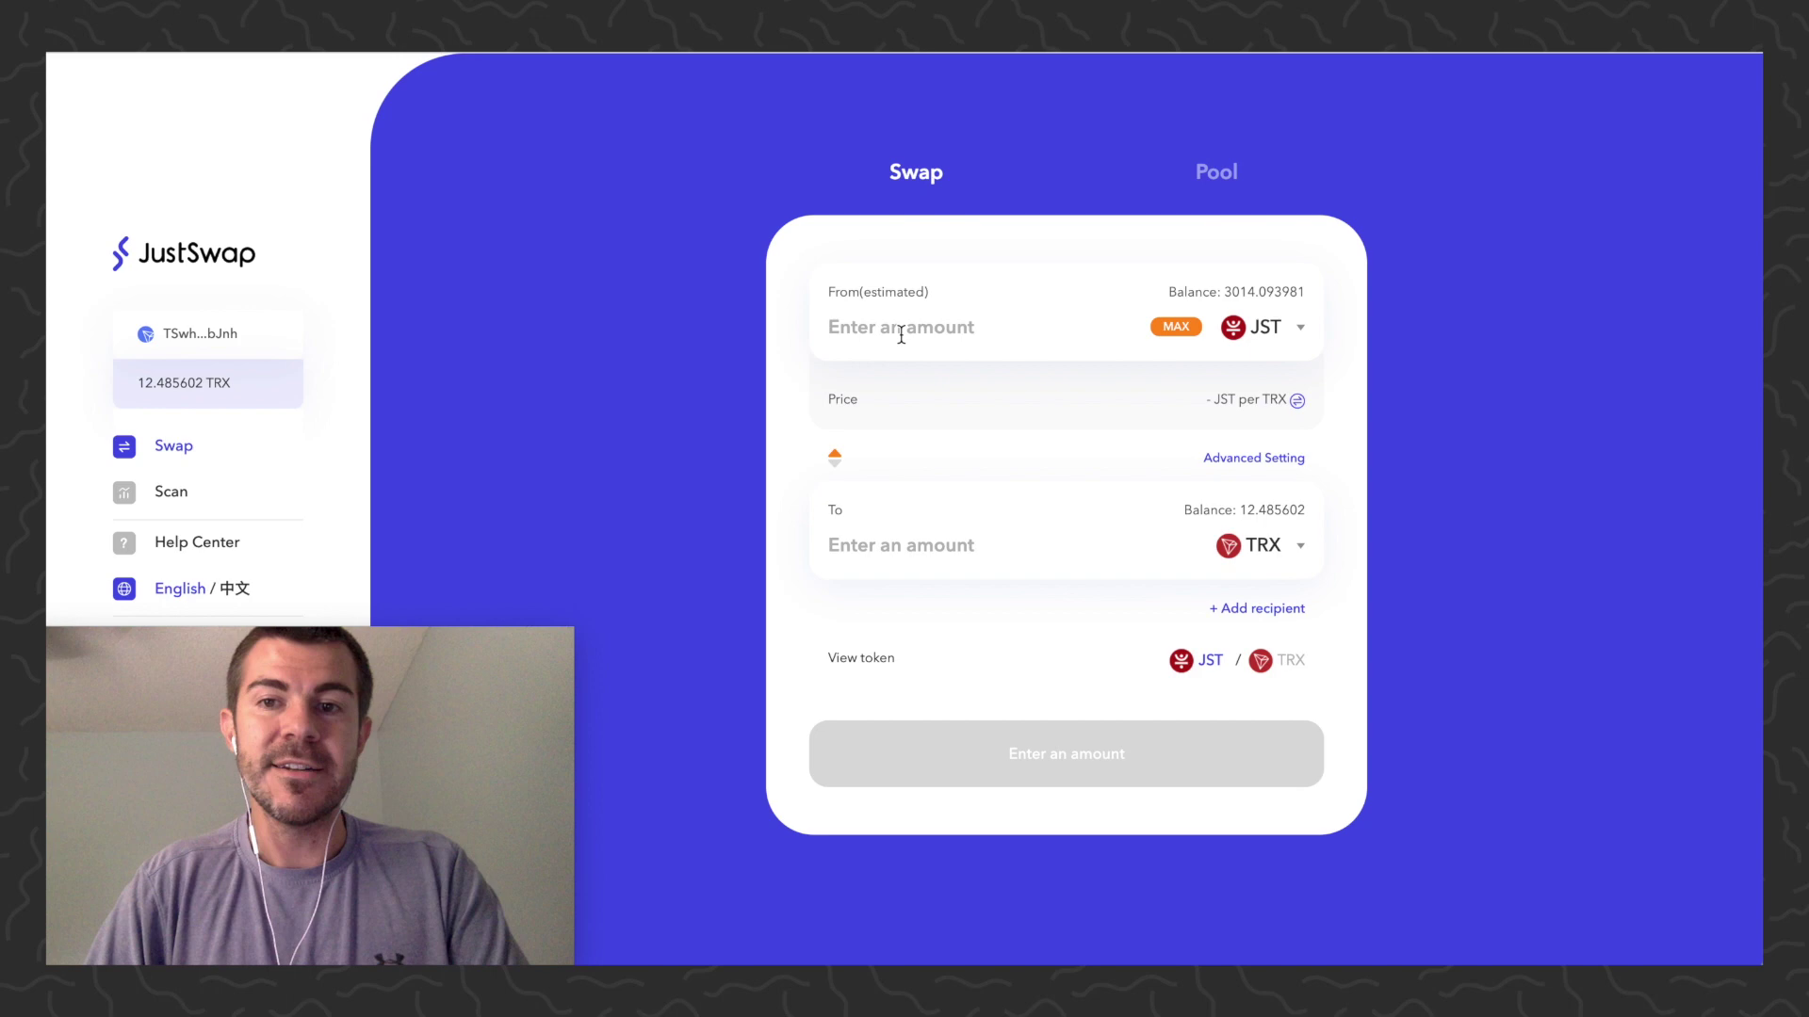
{"action": "left_click", "coordinate": [835, 460]}
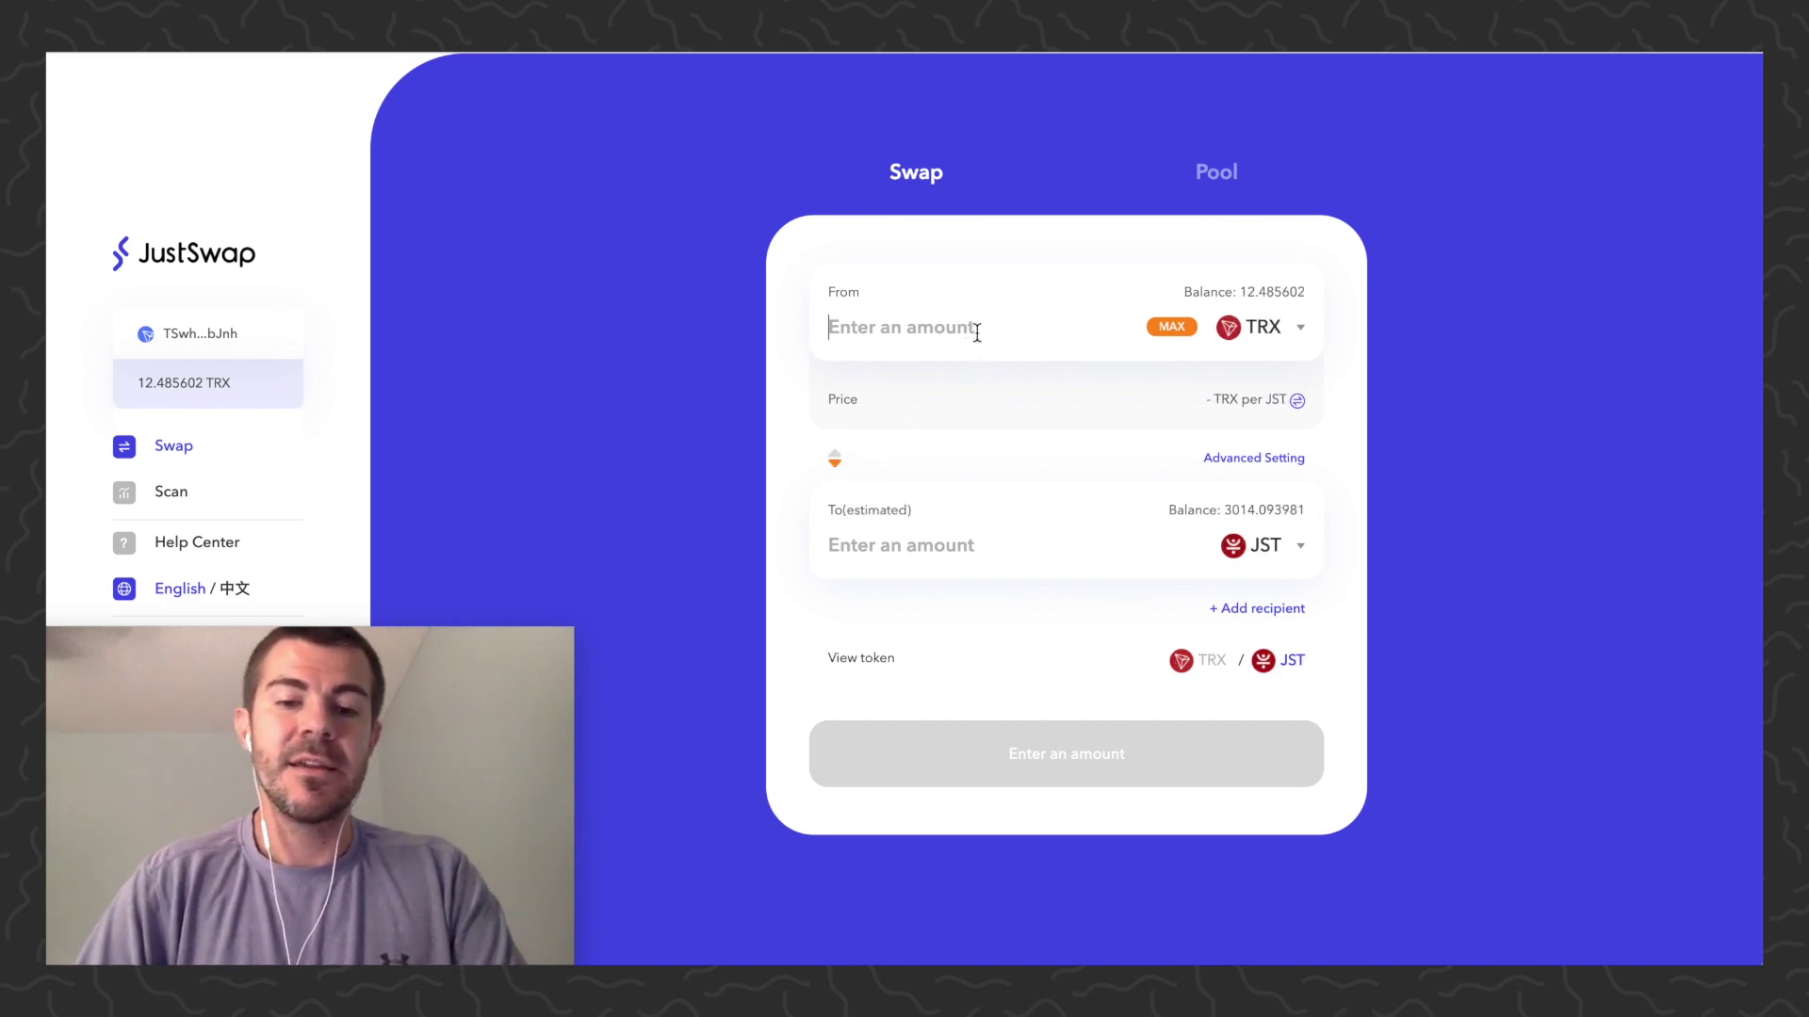
{"action": "type", "text": "2.3"}
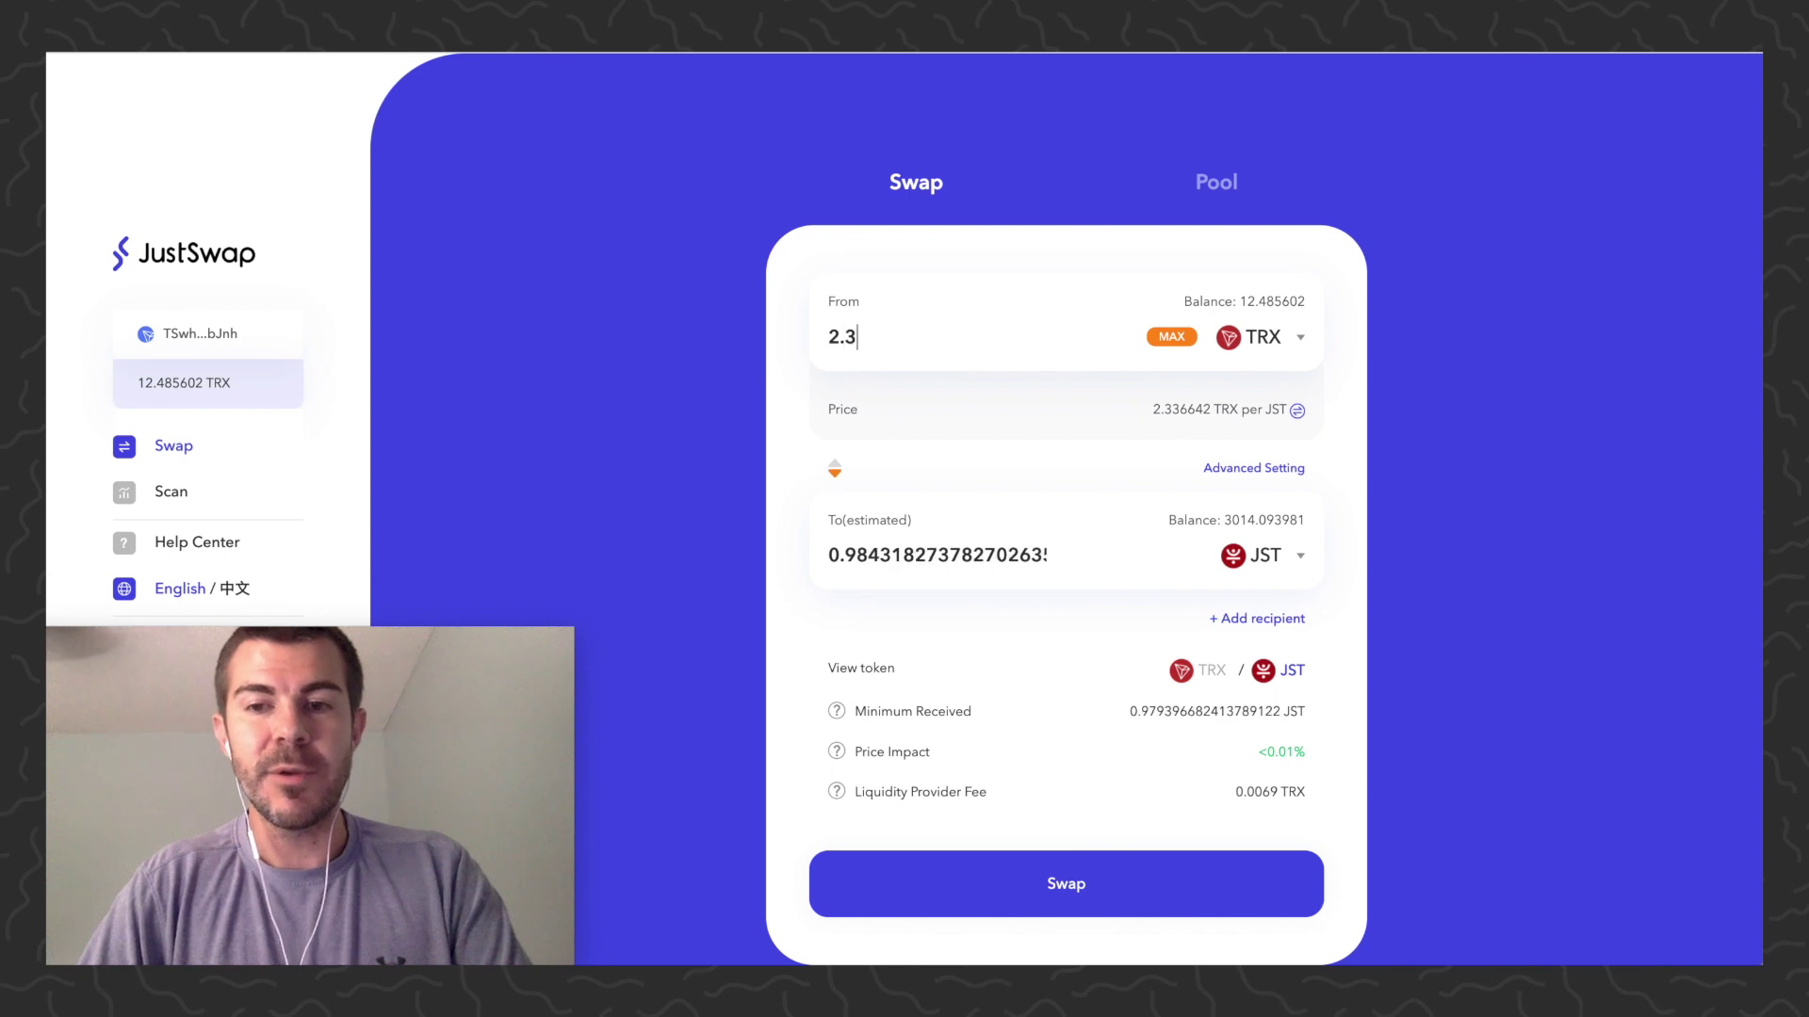
{"action": "key", "text": "BackSpace"}
{"action": "type", "text": "4"}
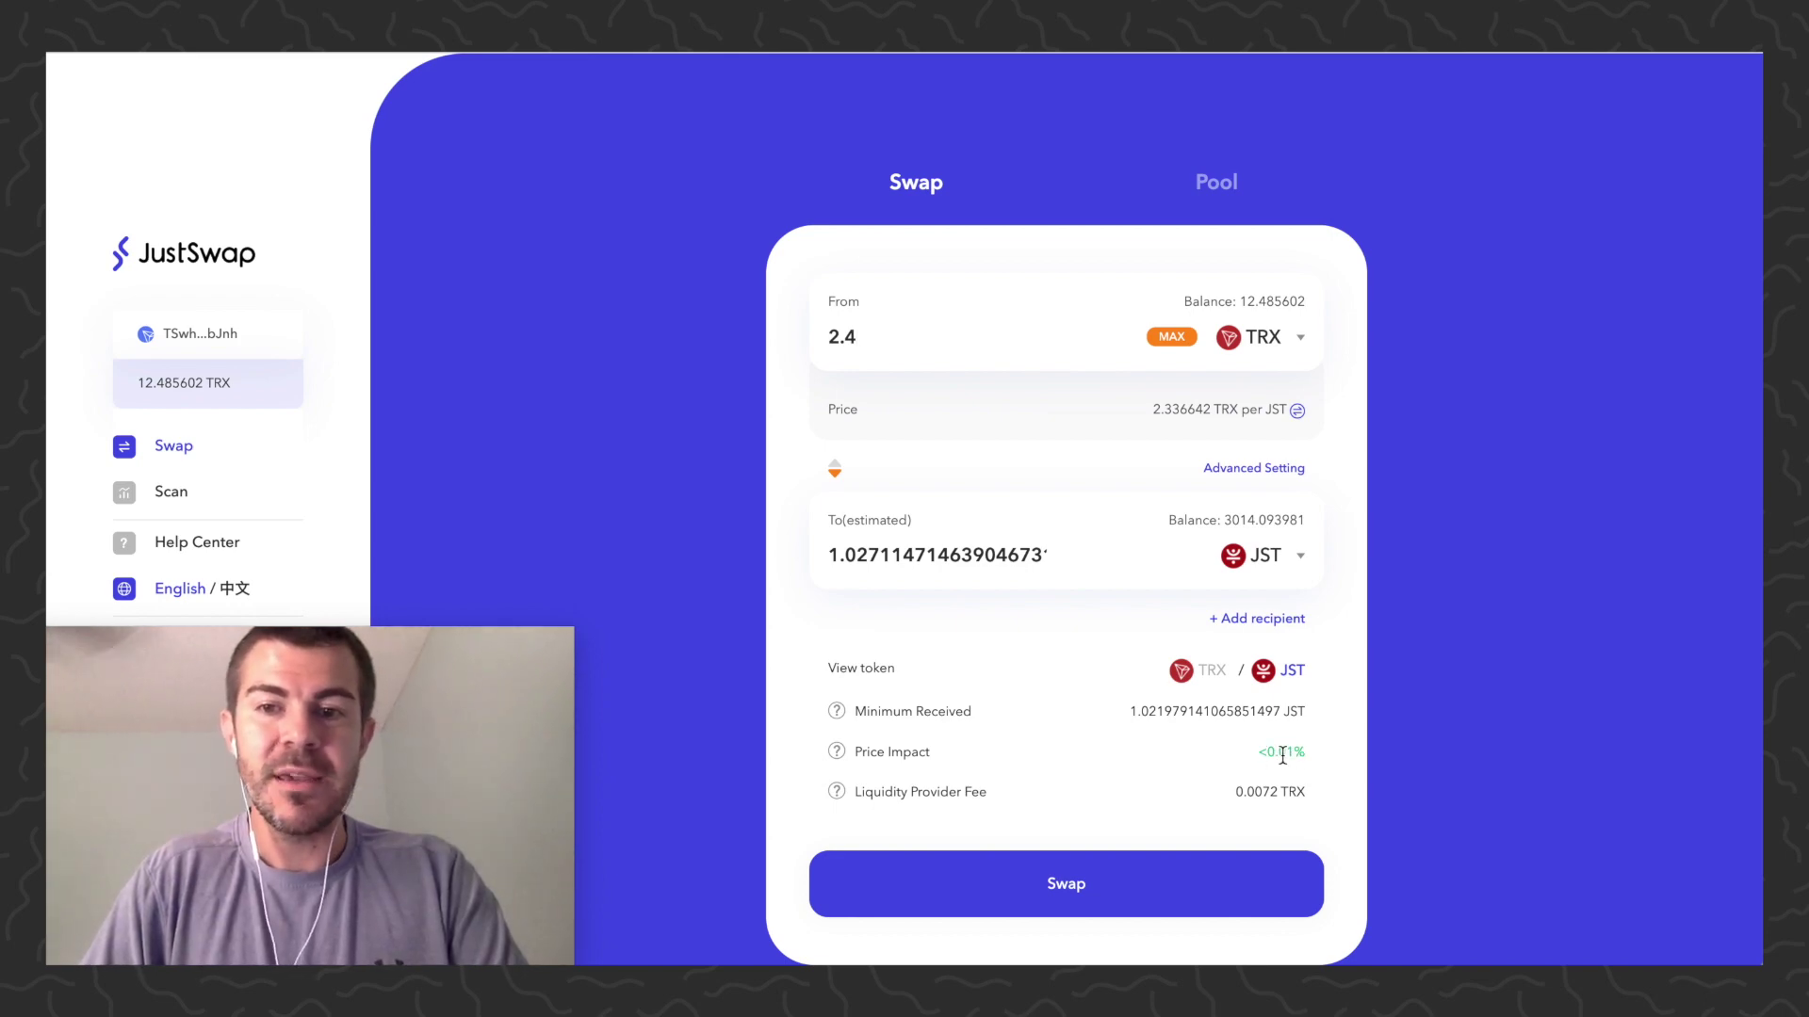
{"action": "left_click", "coordinate": [1249, 472]}
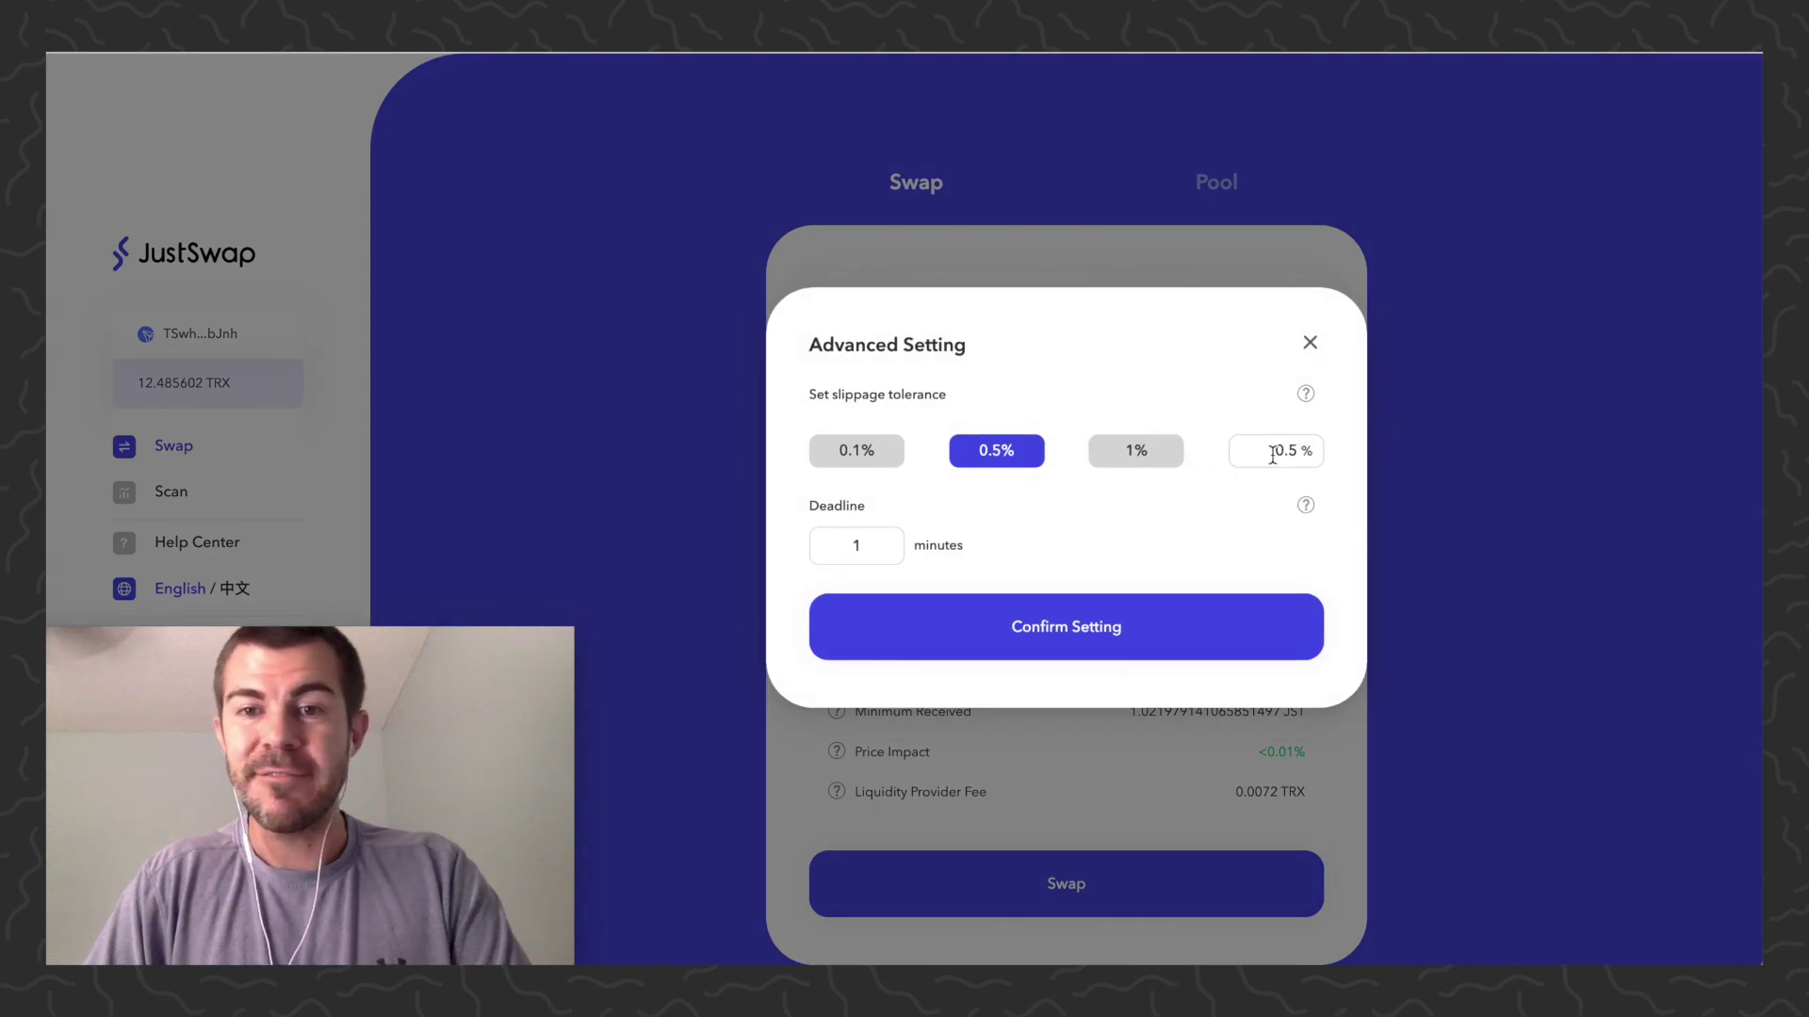
{"action": "left_click", "coordinate": [1309, 347]}
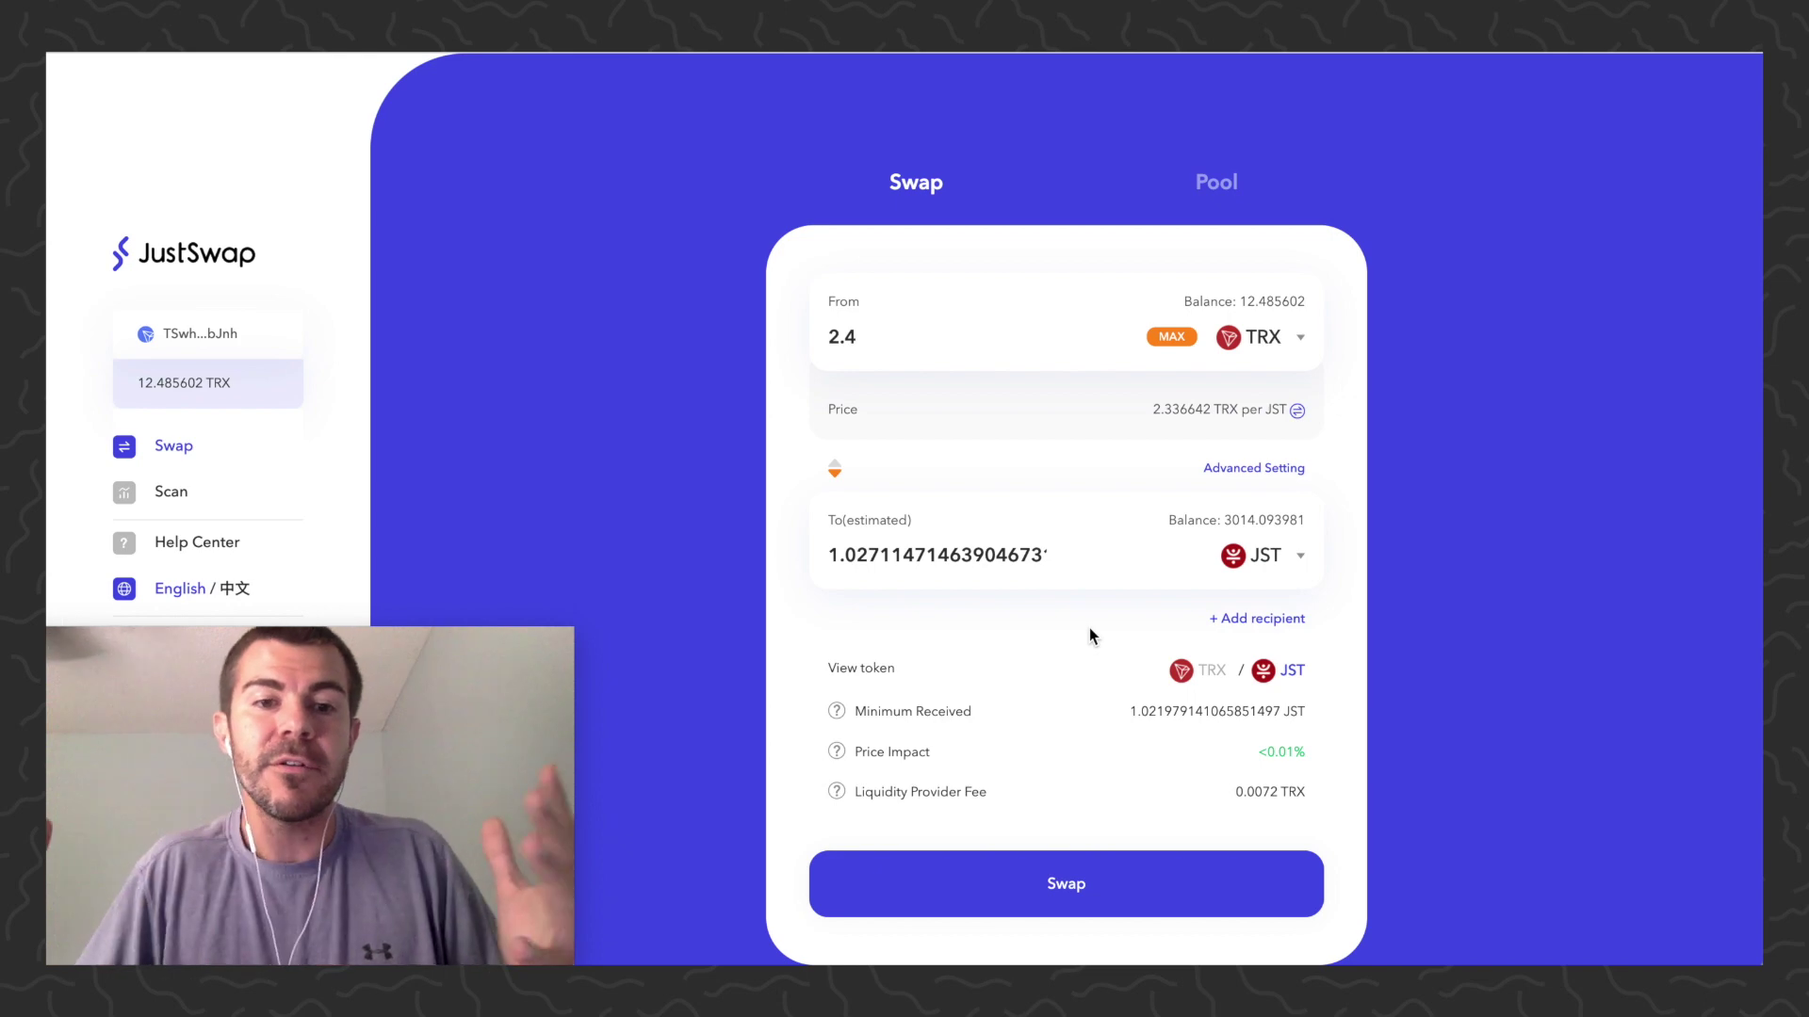
{"action": "scroll", "coordinate": [1088, 629], "scroll_direction": "down", "scroll_amount": 1}
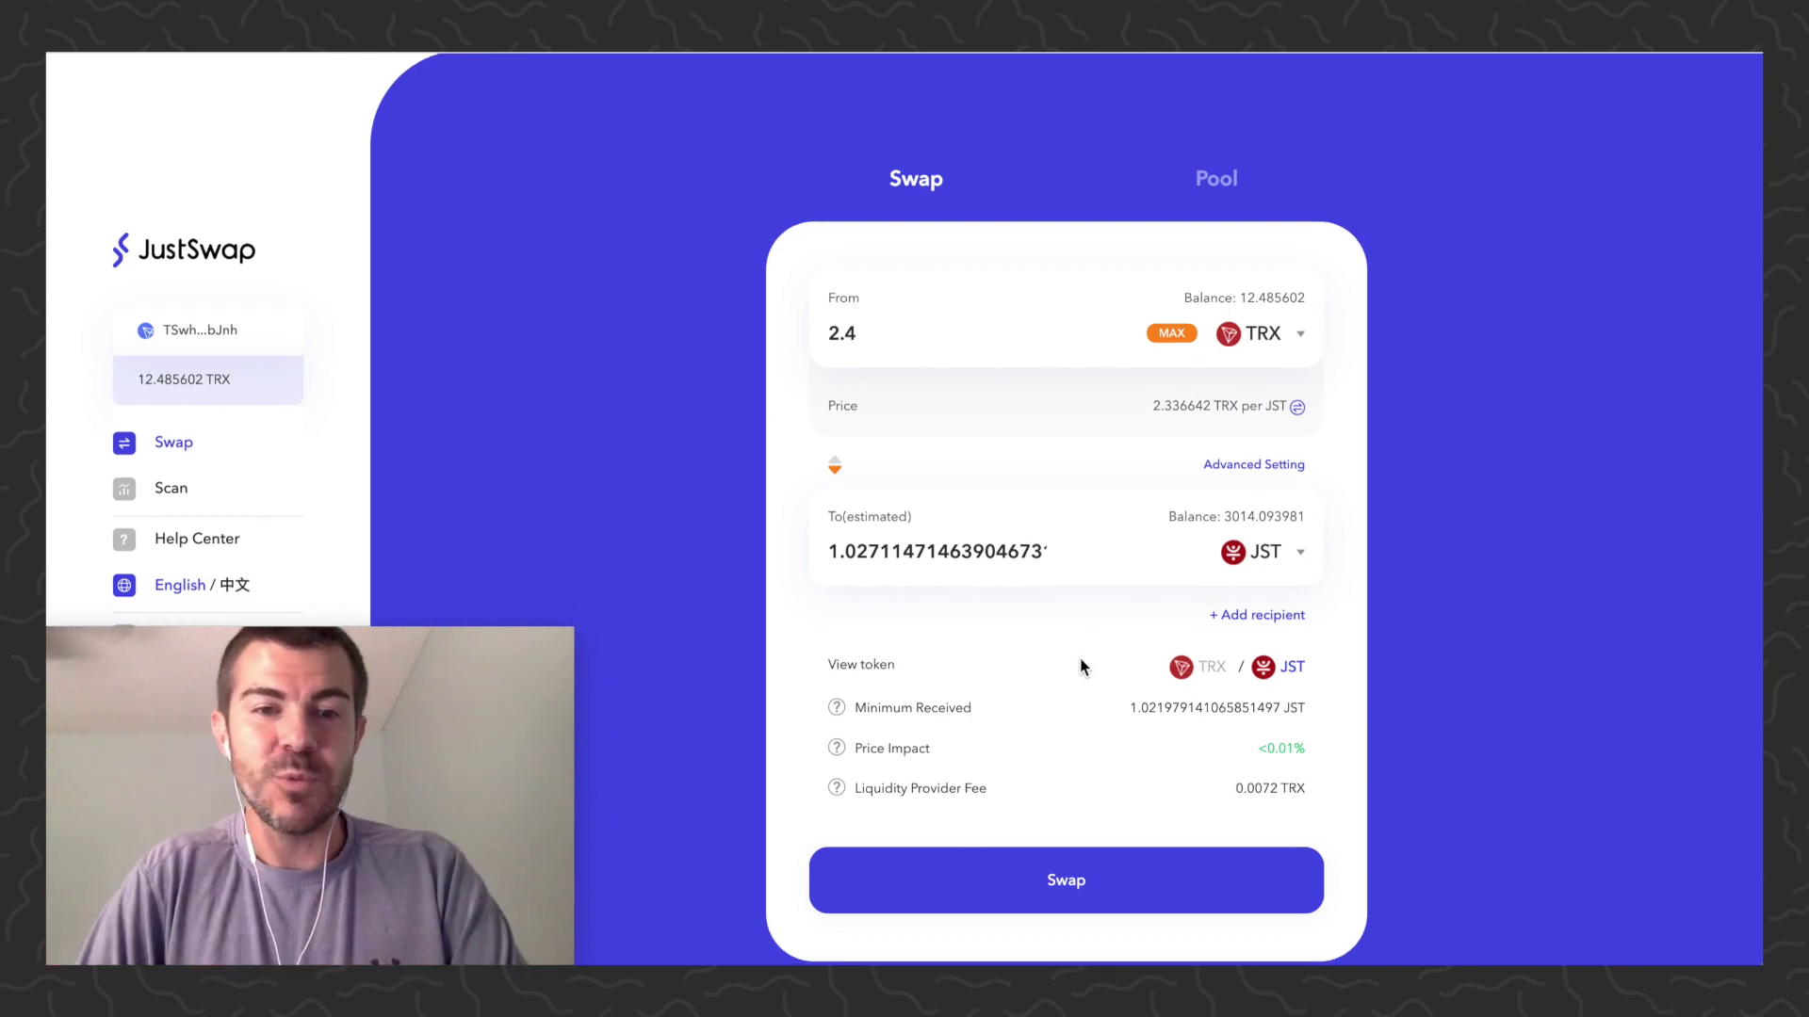
{"action": "scroll", "coordinate": [1082, 665], "scroll_direction": "down", "scroll_amount": 1}
{"action": "scroll", "coordinate": [1082, 666], "scroll_direction": "up", "scroll_amount": 1}
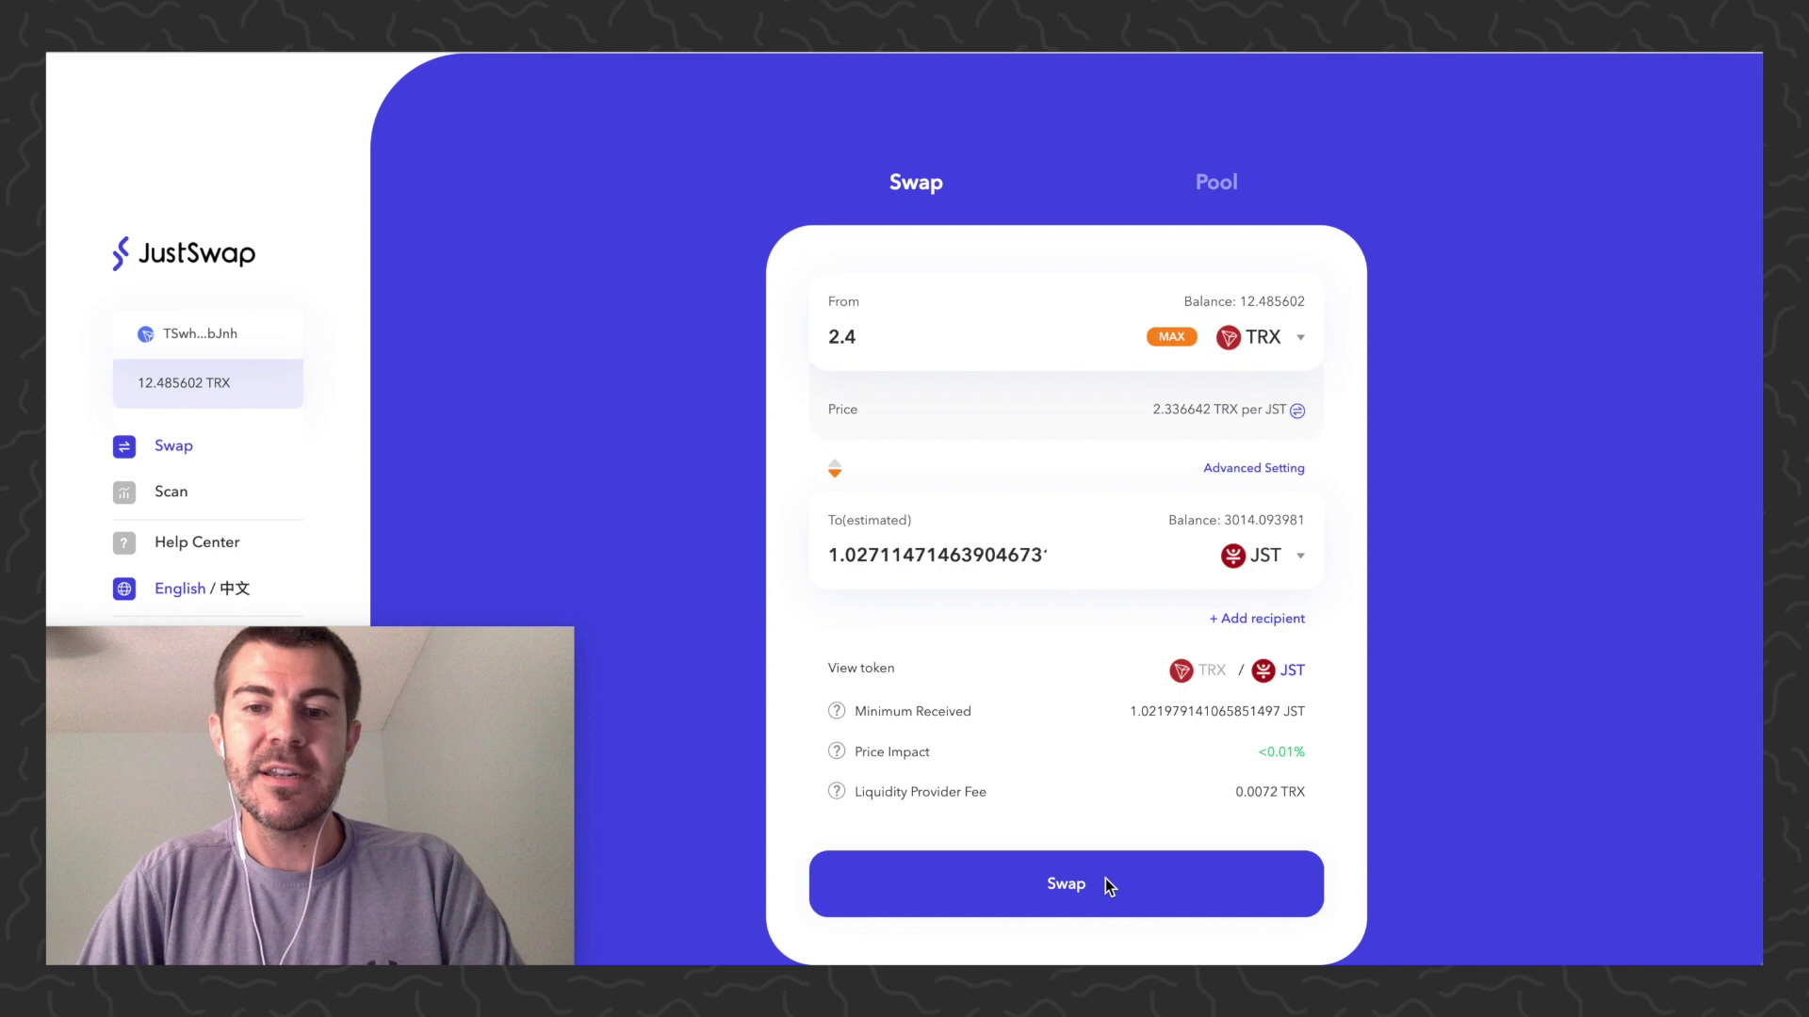
- Confirm the 2.4 TRX for 1.0271 JST swap and approve it in TronLink
{"action": "left_click", "coordinate": [1134, 885]}
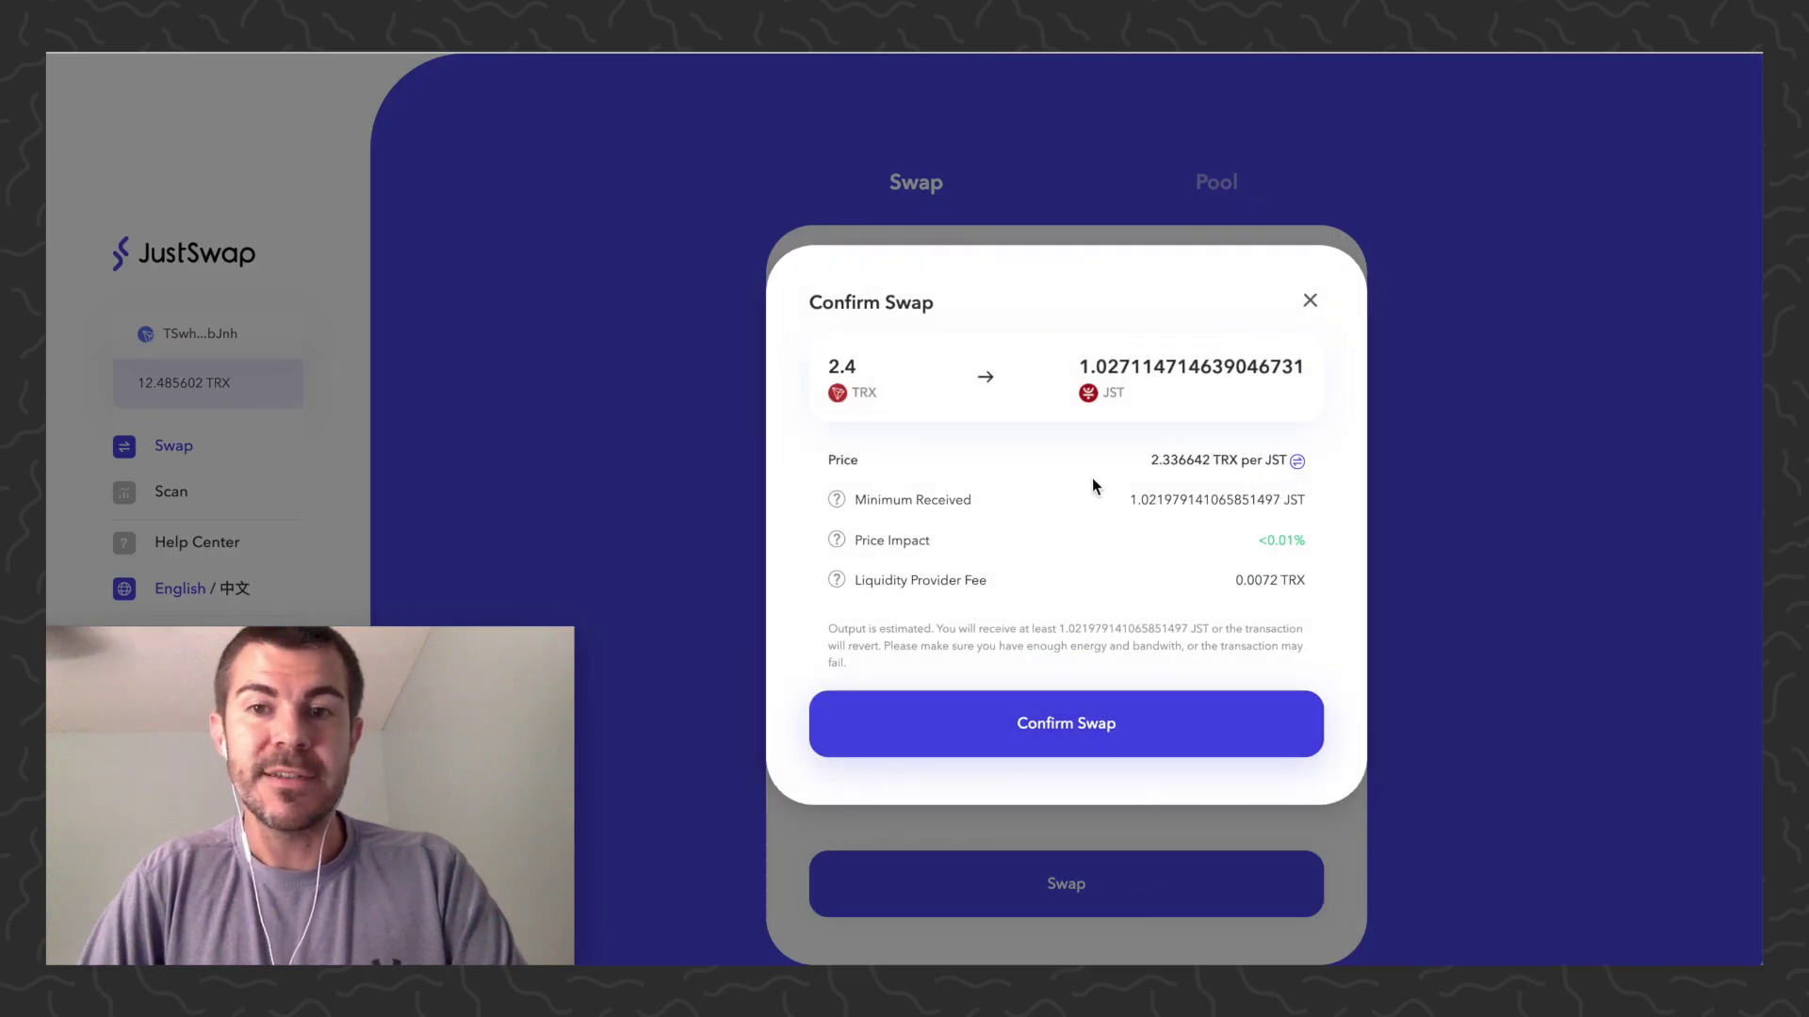
{"action": "left_click", "coordinate": [1075, 723]}
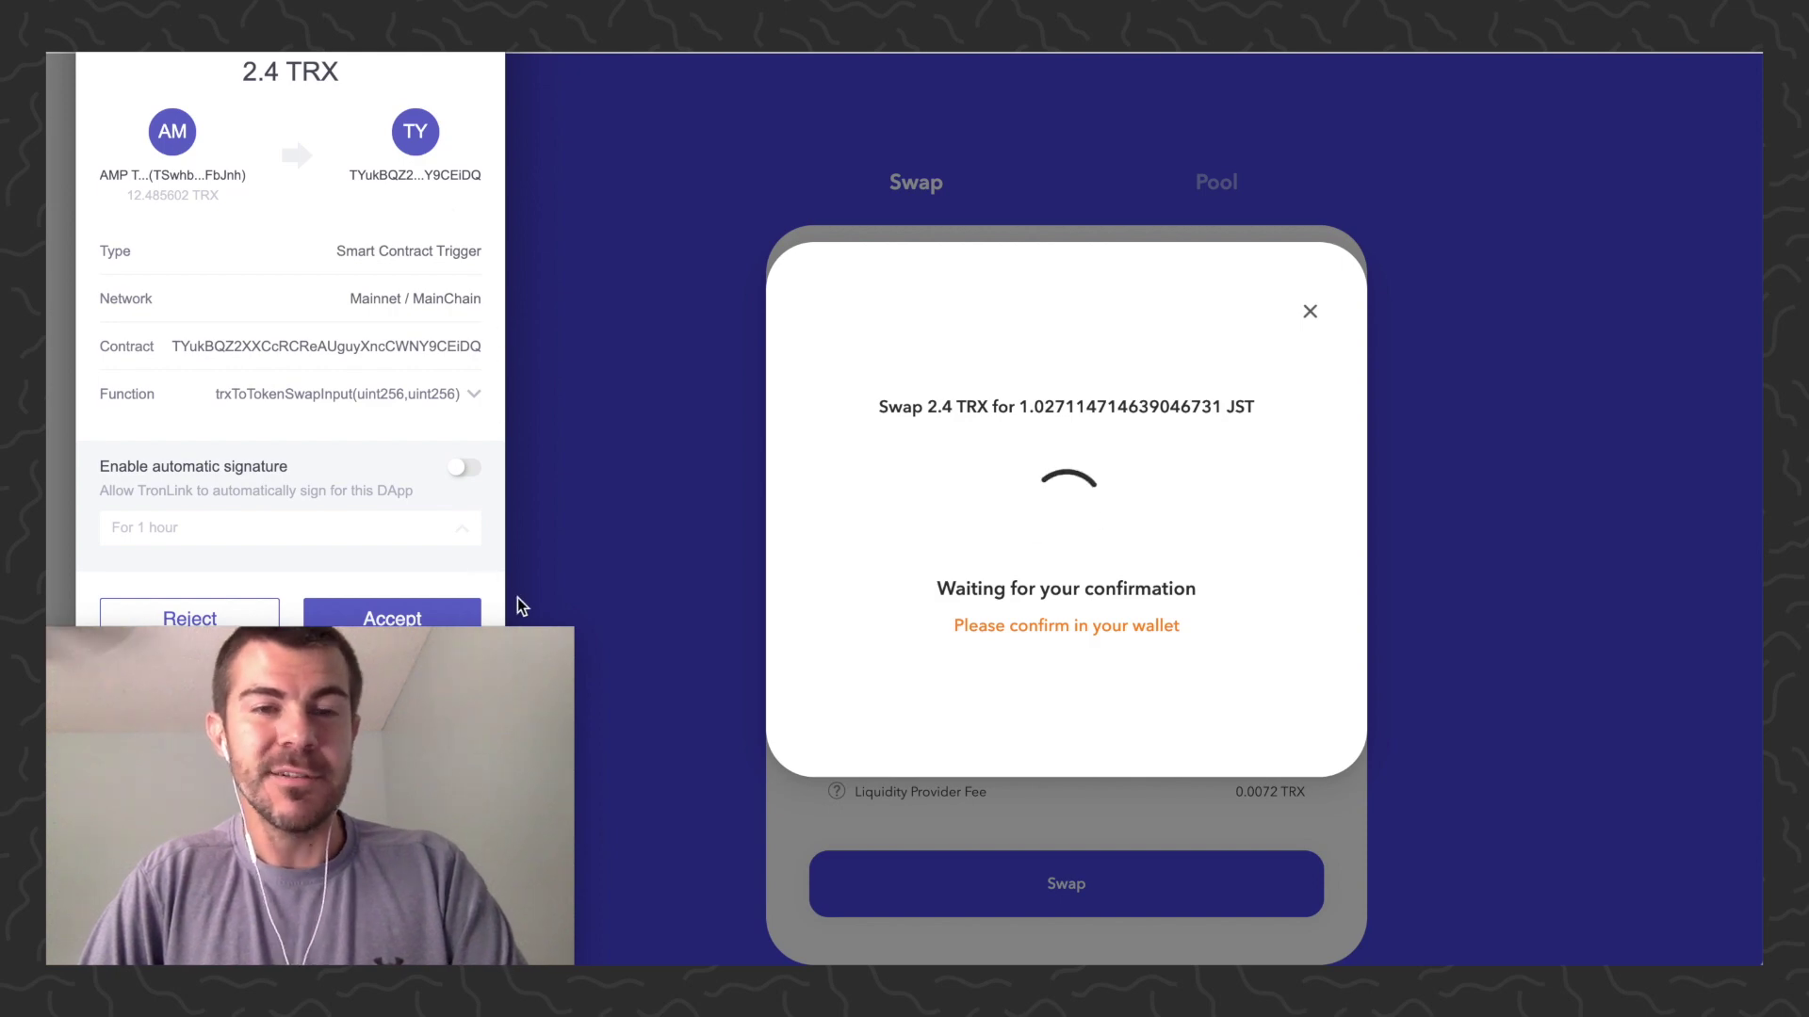
{"action": "left_click", "coordinate": [441, 615]}
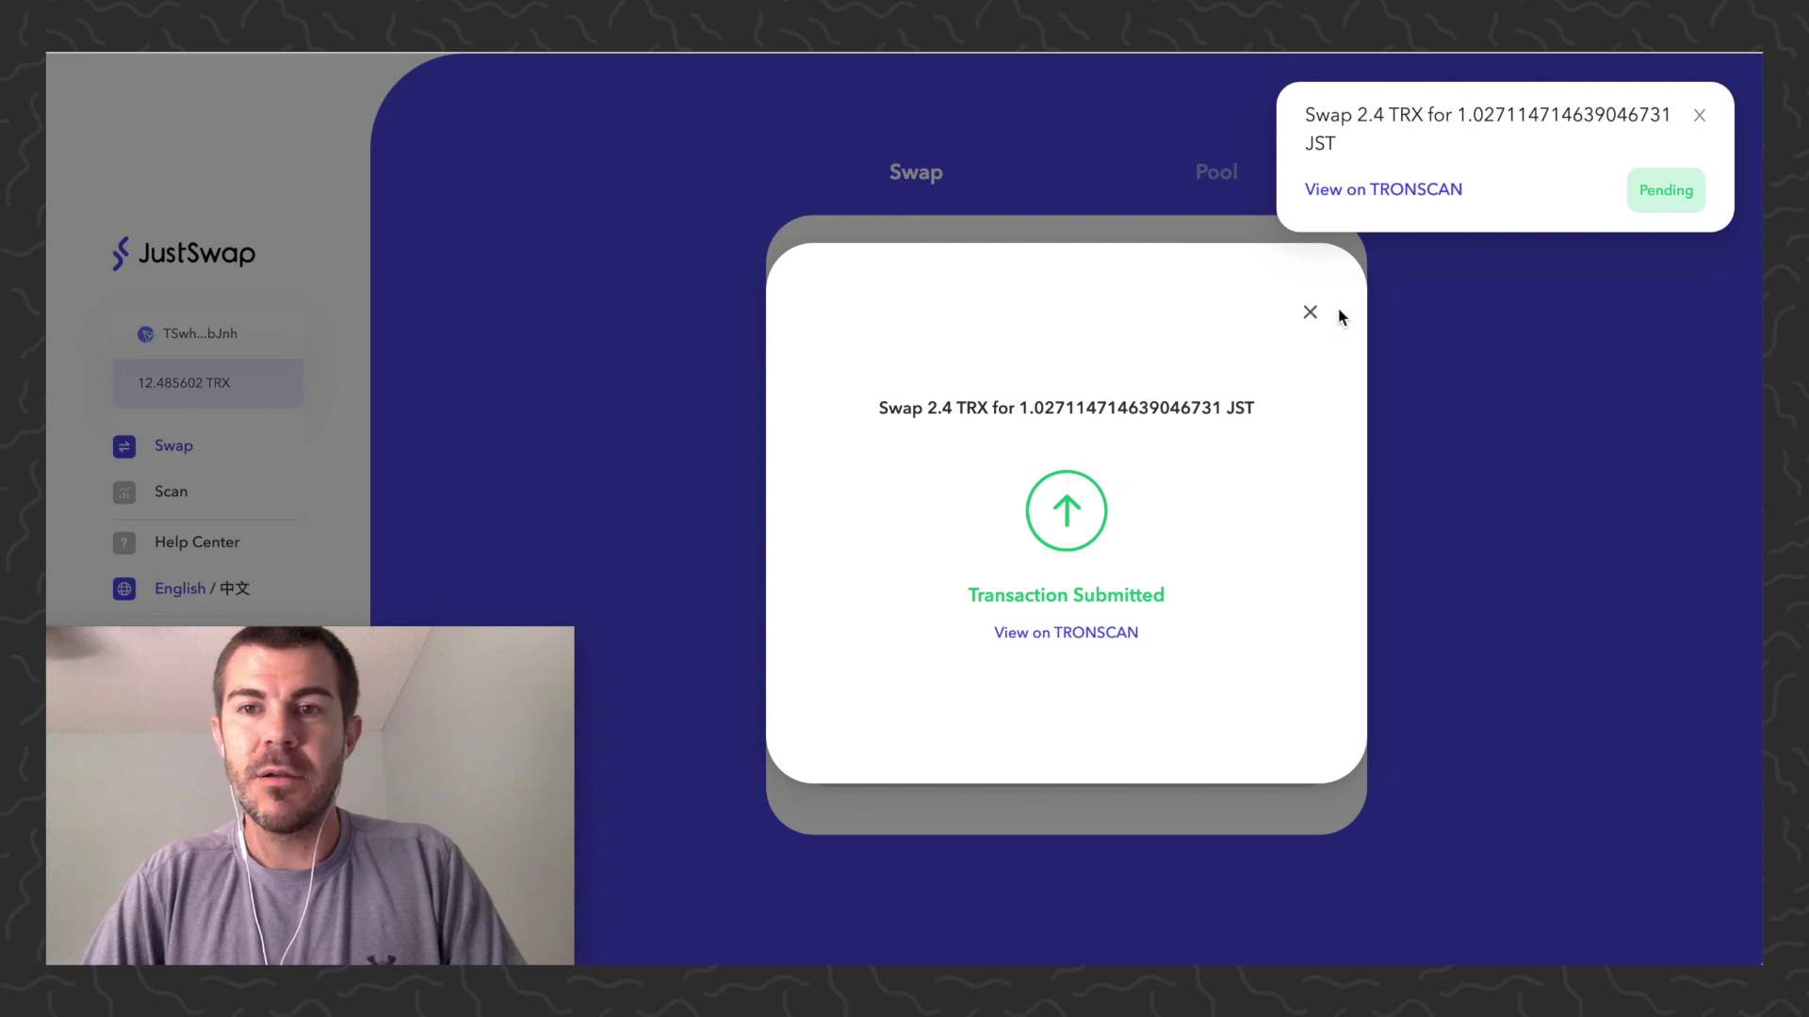
- Close both swap notices and check TronLink shows 9.768832 TRX and 3015.121096 JST
{"action": "left_click", "coordinate": [1308, 314]}
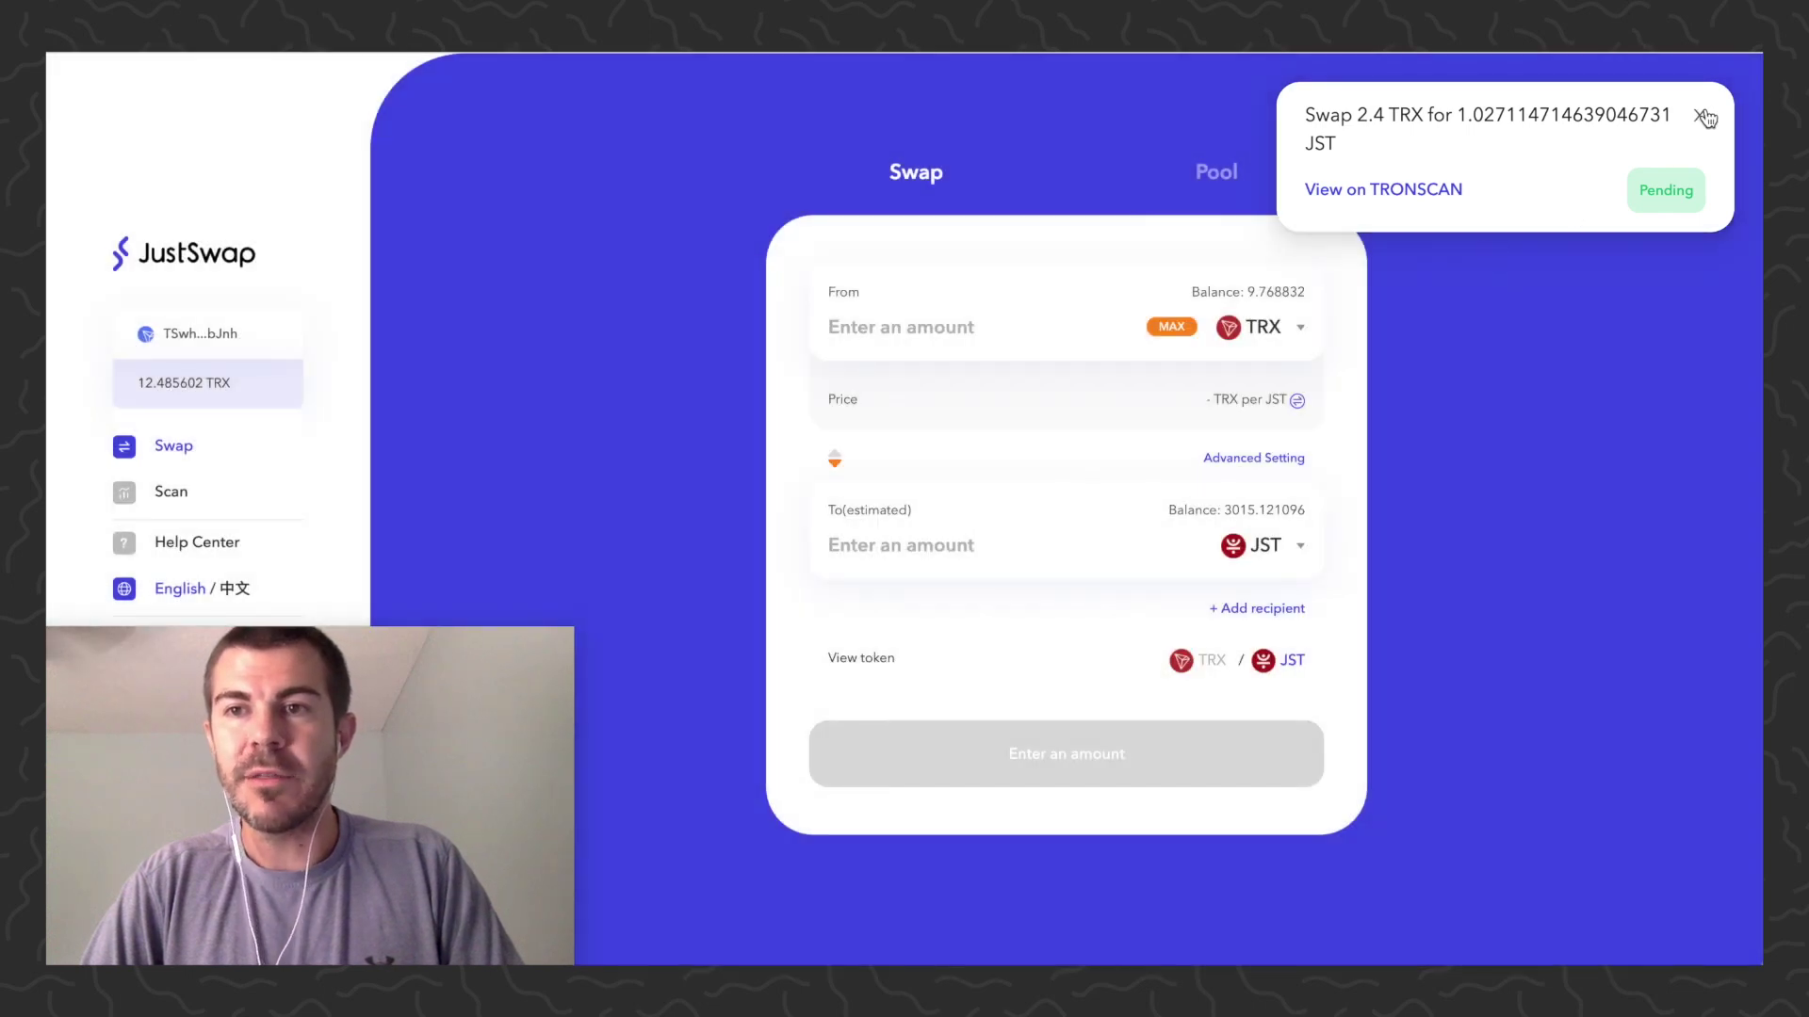
{"action": "left_click", "coordinate": [1698, 115]}
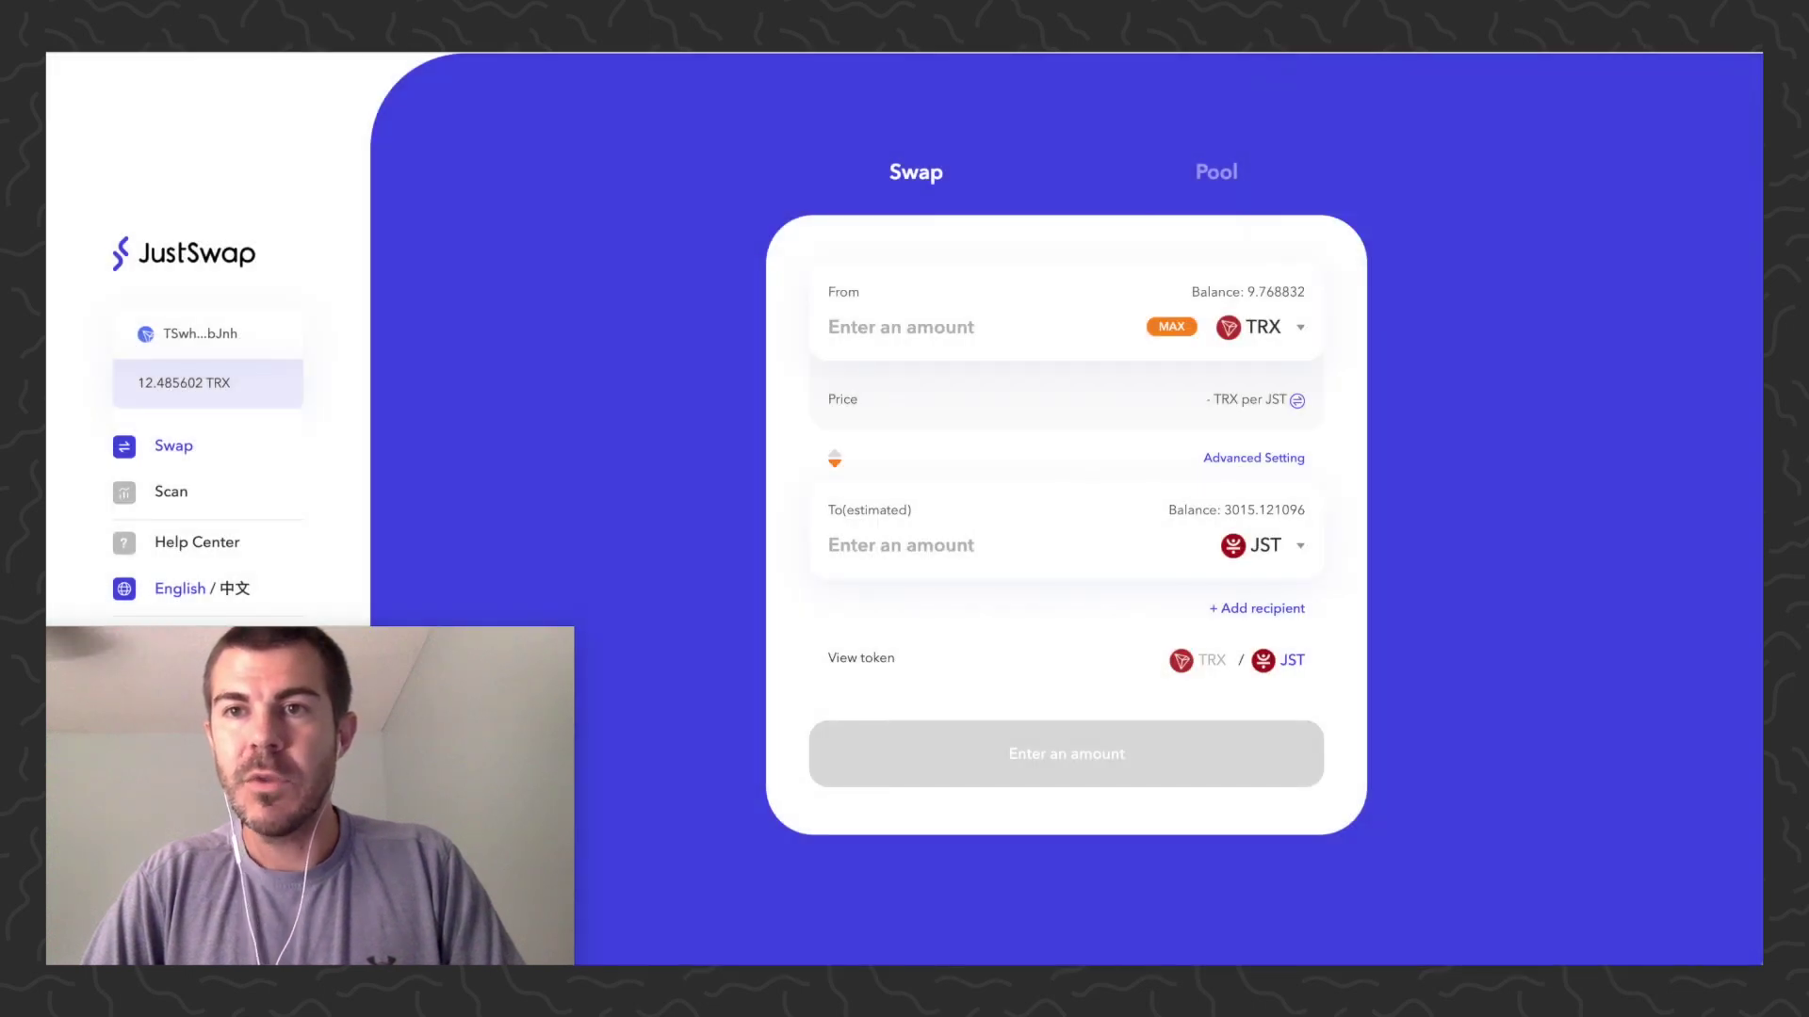
{"action": "left_click", "coordinate": [1542, 103]}
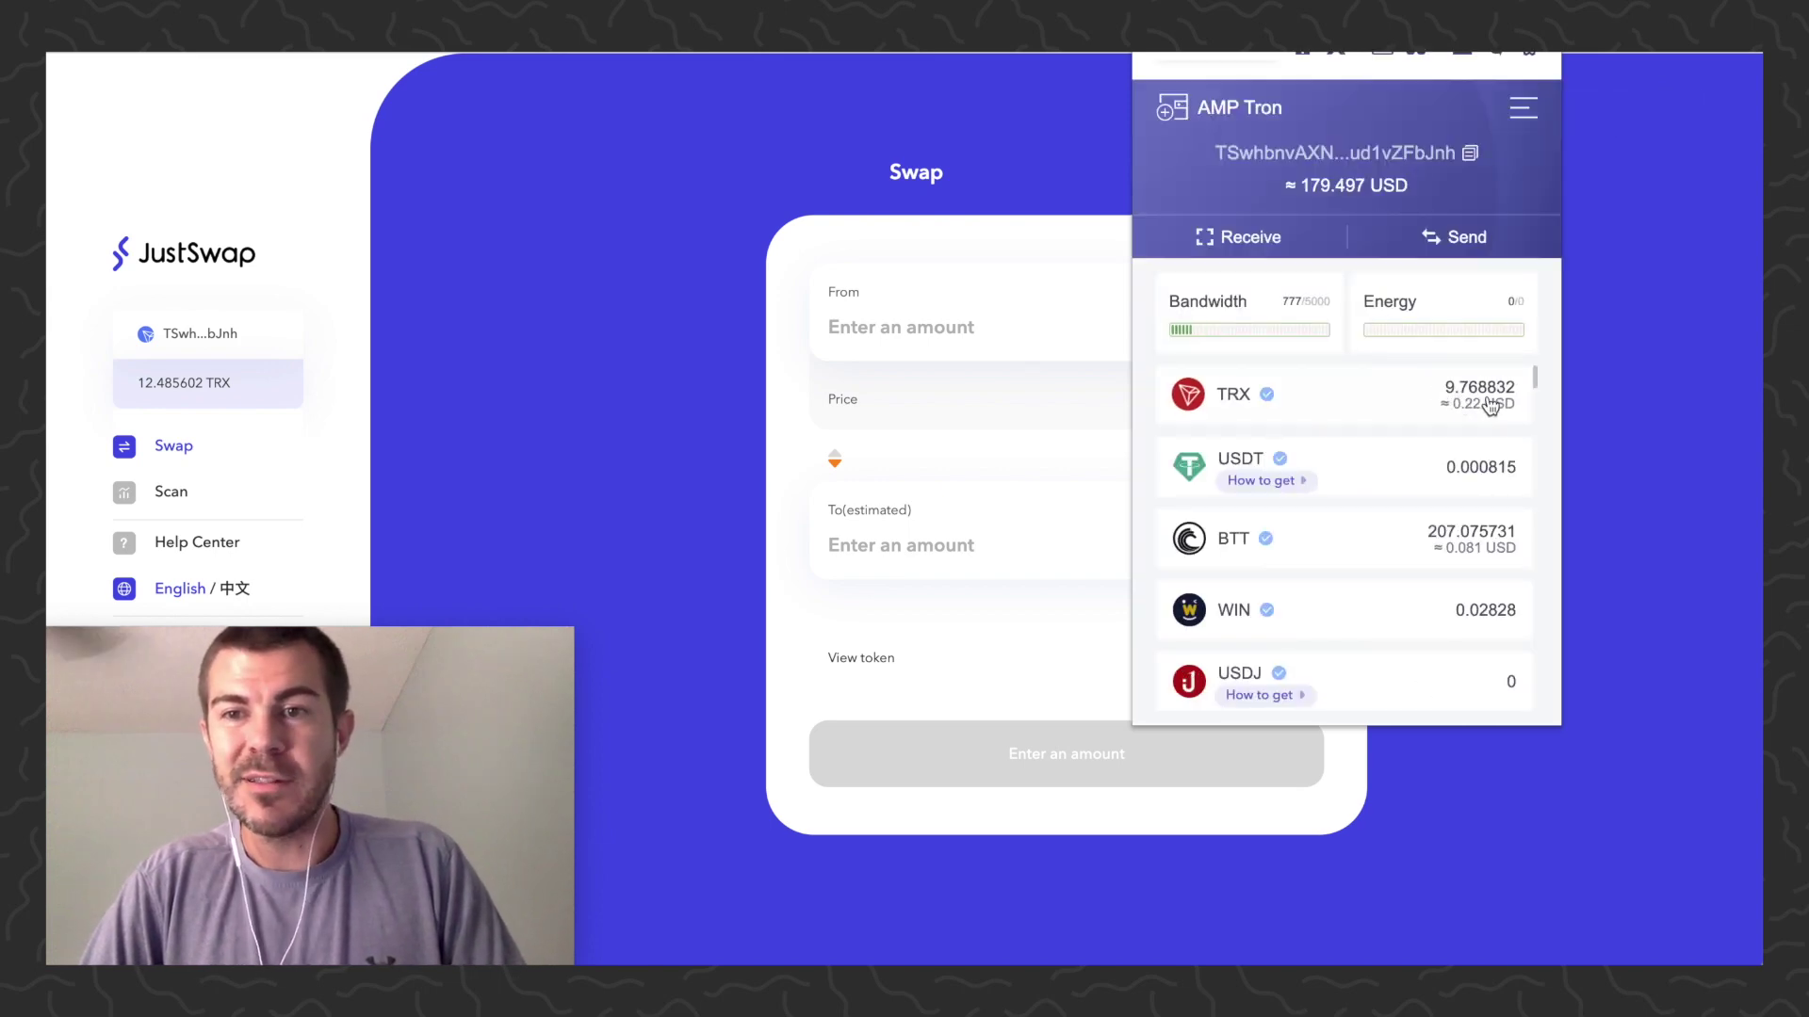
{"action": "scroll", "coordinate": [1449, 407], "scroll_direction": "down", "scroll_amount": 1}
{"action": "left_click", "coordinate": [1253, 512]}
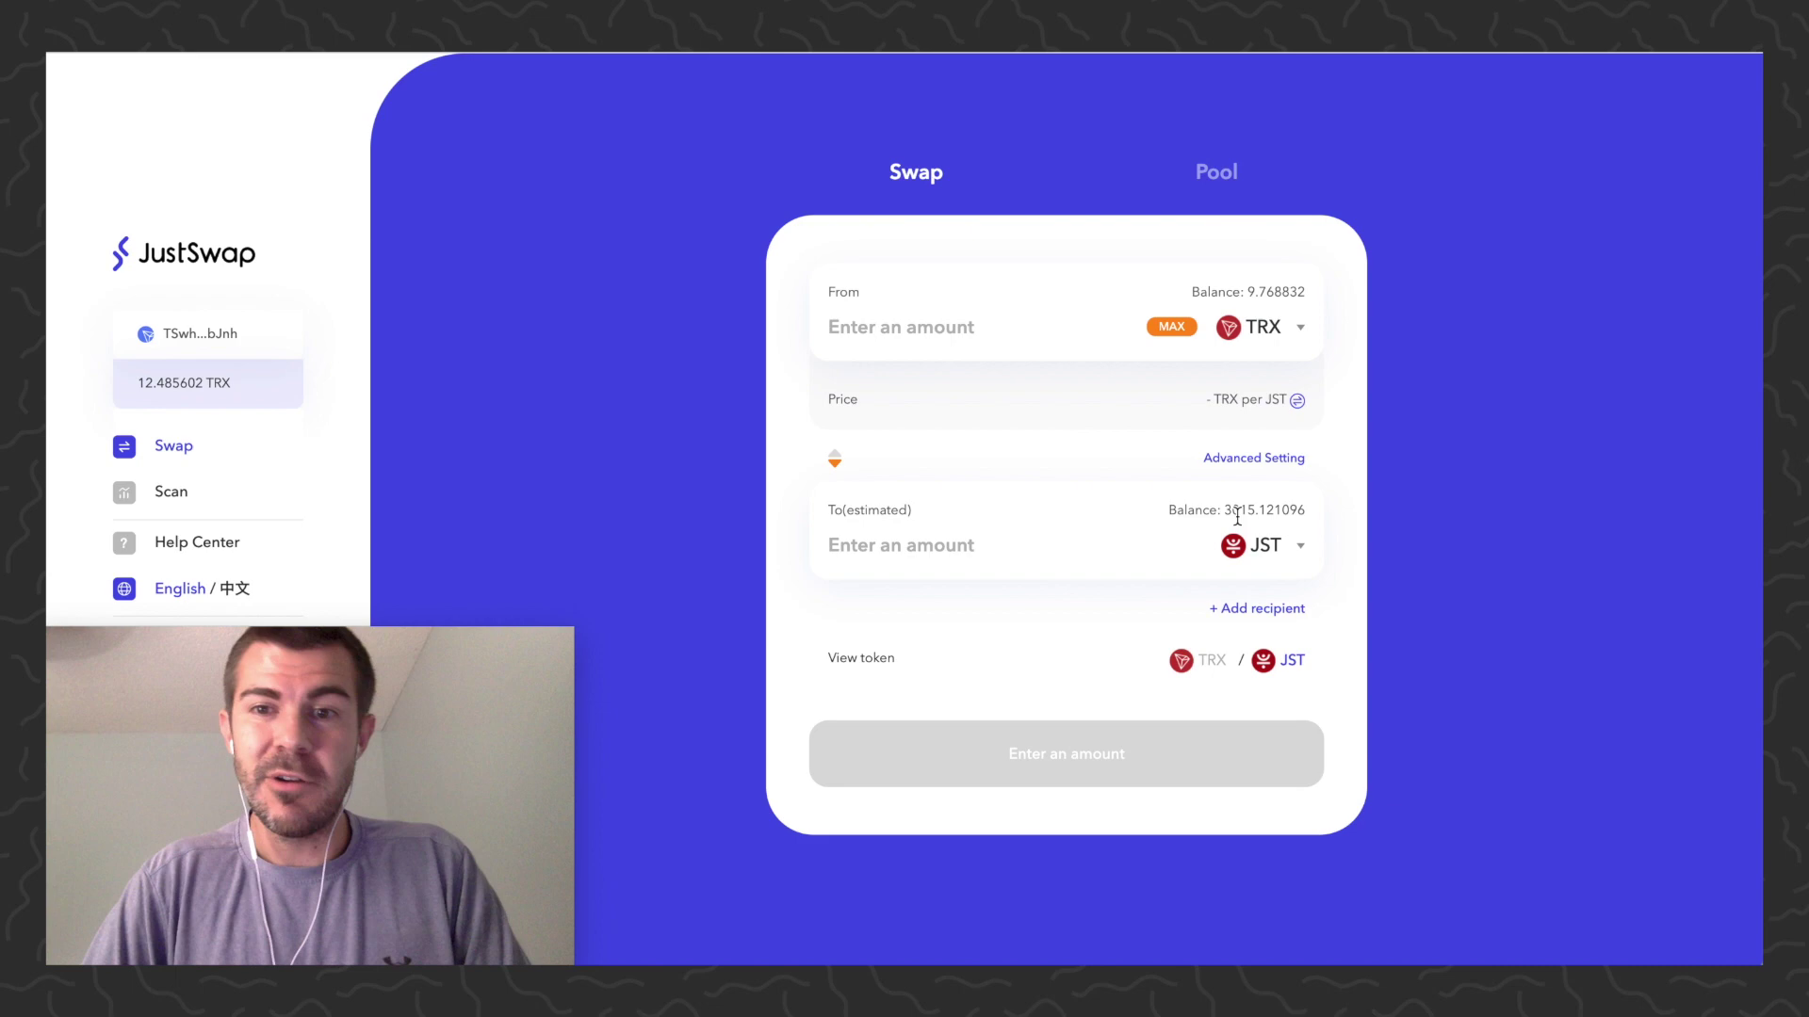